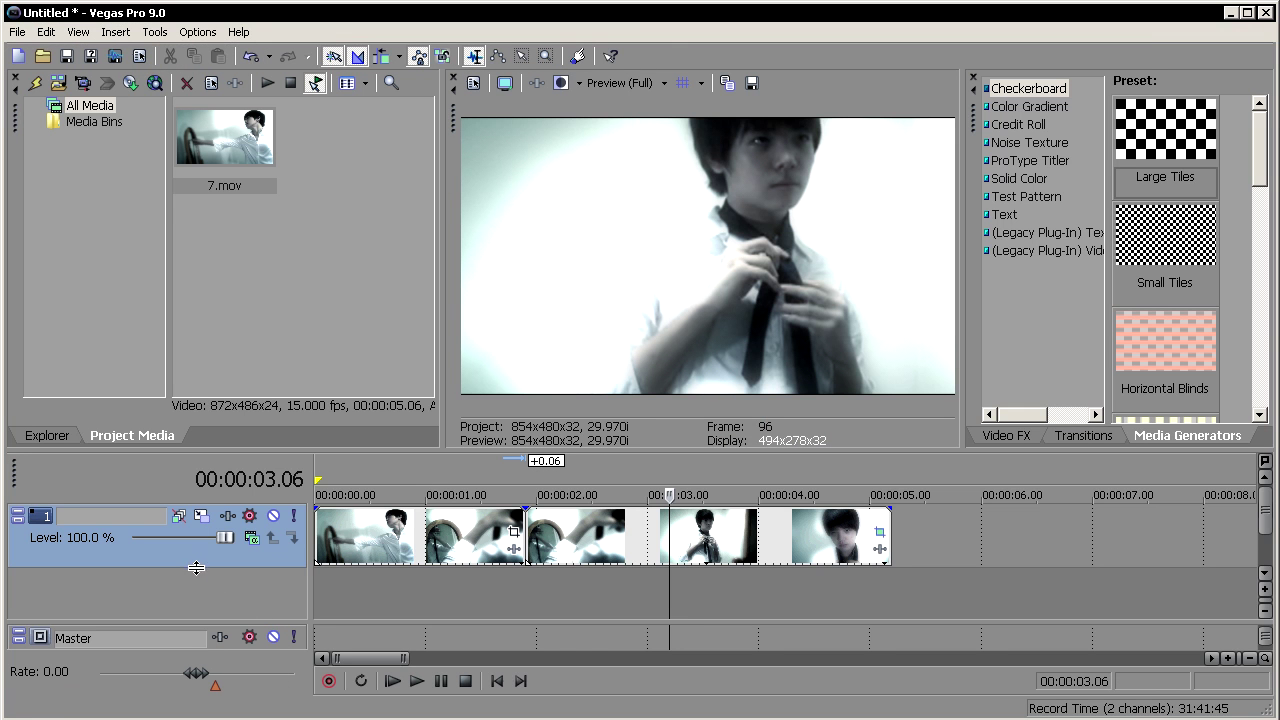
Shrink the clip track, insert an empty video track above it, and shorten that too.
left_click_drag(190, 570, 179, 550)
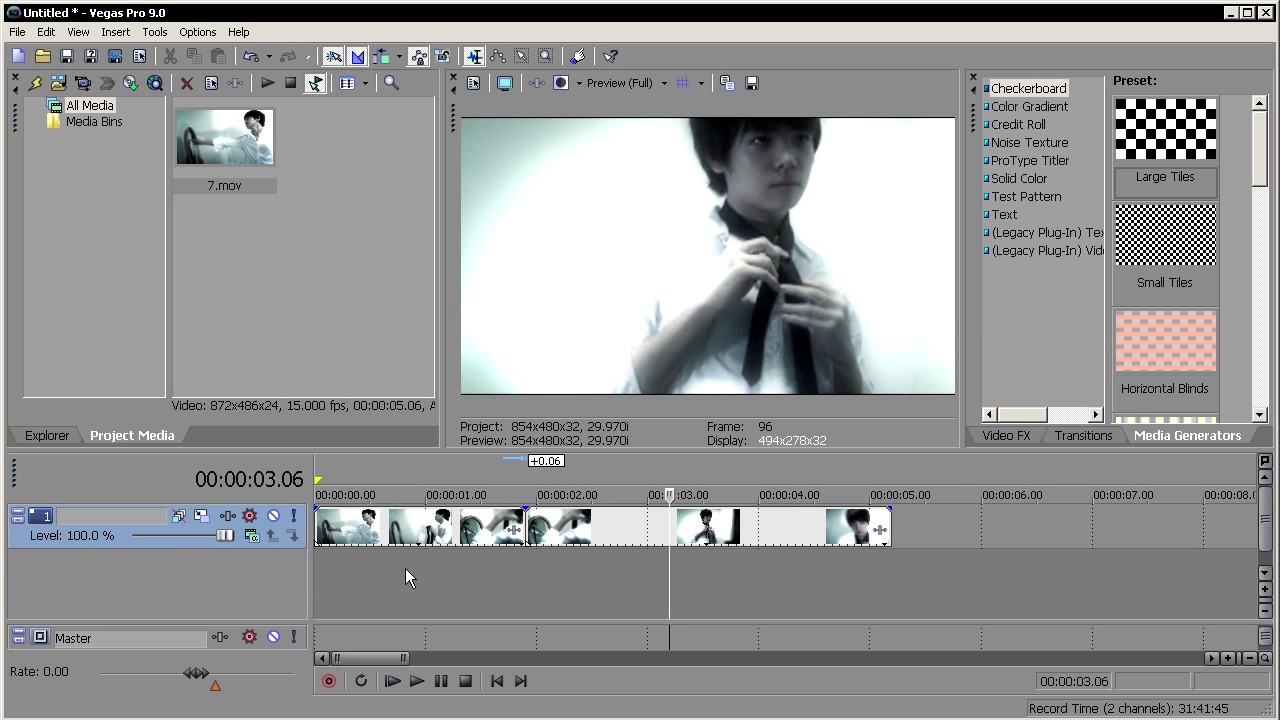
key("ctrl+shift+q")
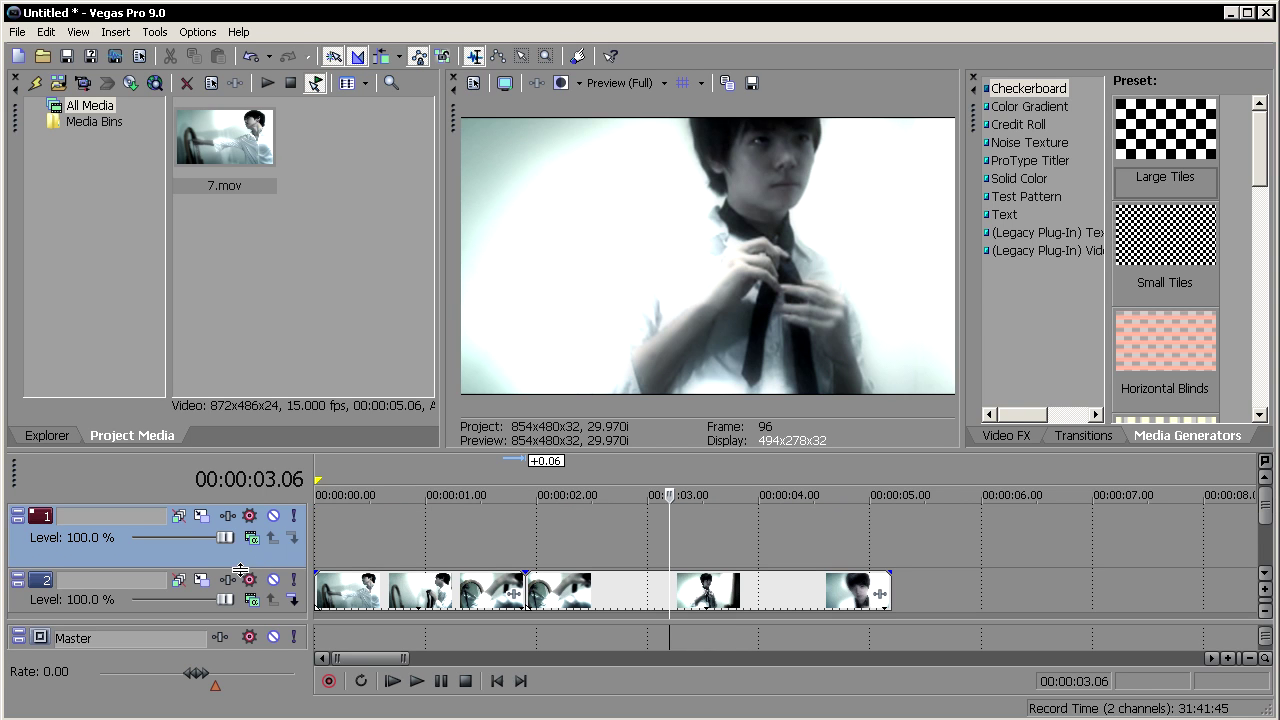
left_click_drag(240, 570, 241, 553)
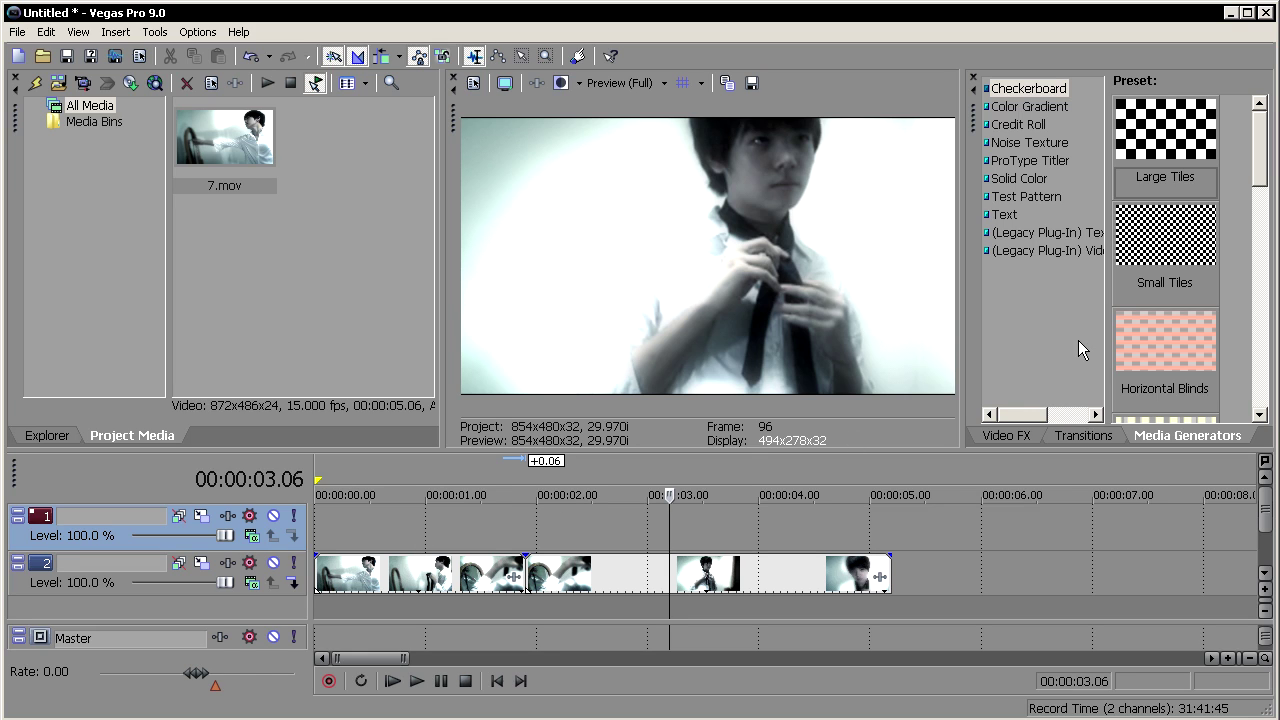
Place the Color Gradient 'Linear White to Black' preset on the empty top track.
left_click(1016, 112)
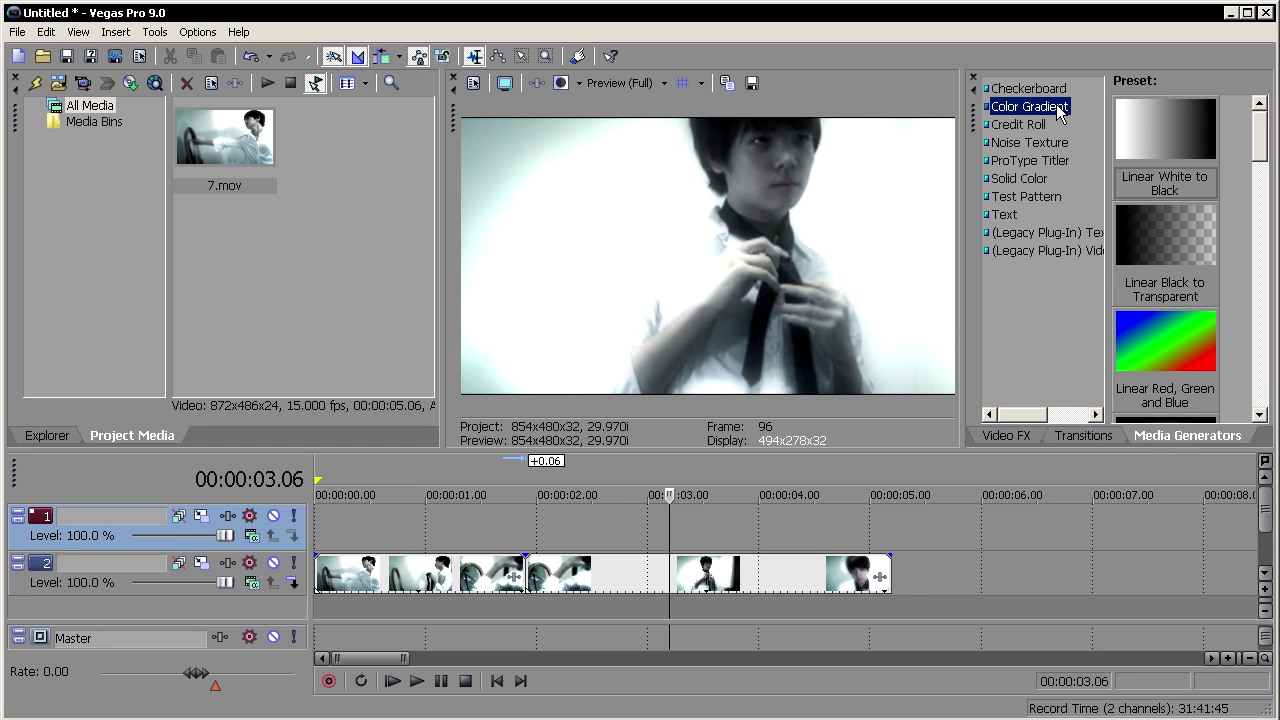
scroll(1238, 145, "down", 2)
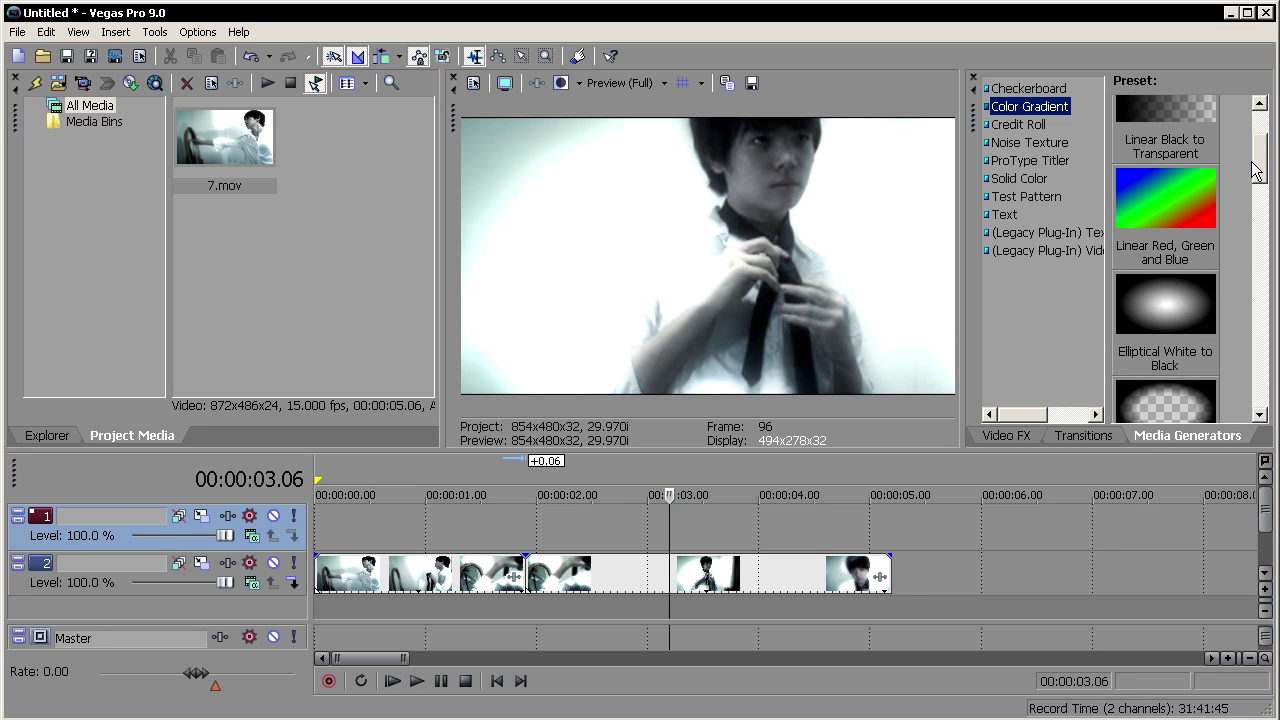
scroll(1238, 145, "up", 2)
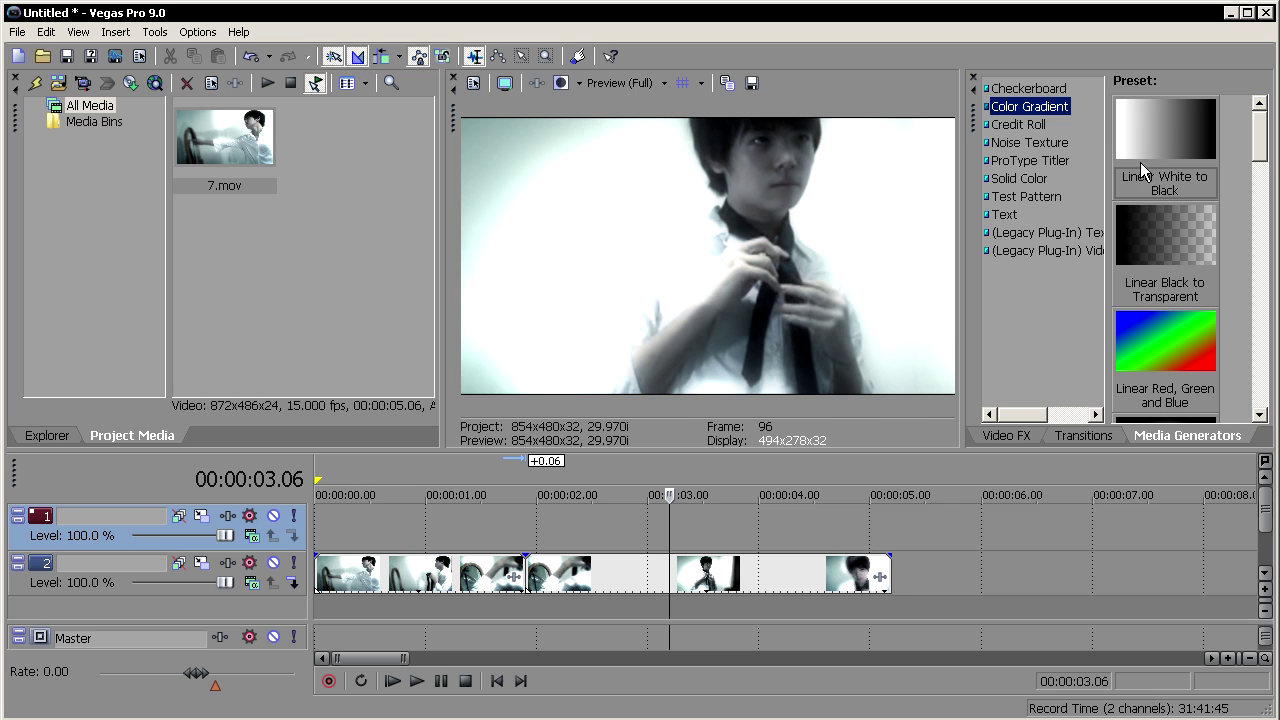
left_click_drag(1127, 147, 531, 523)
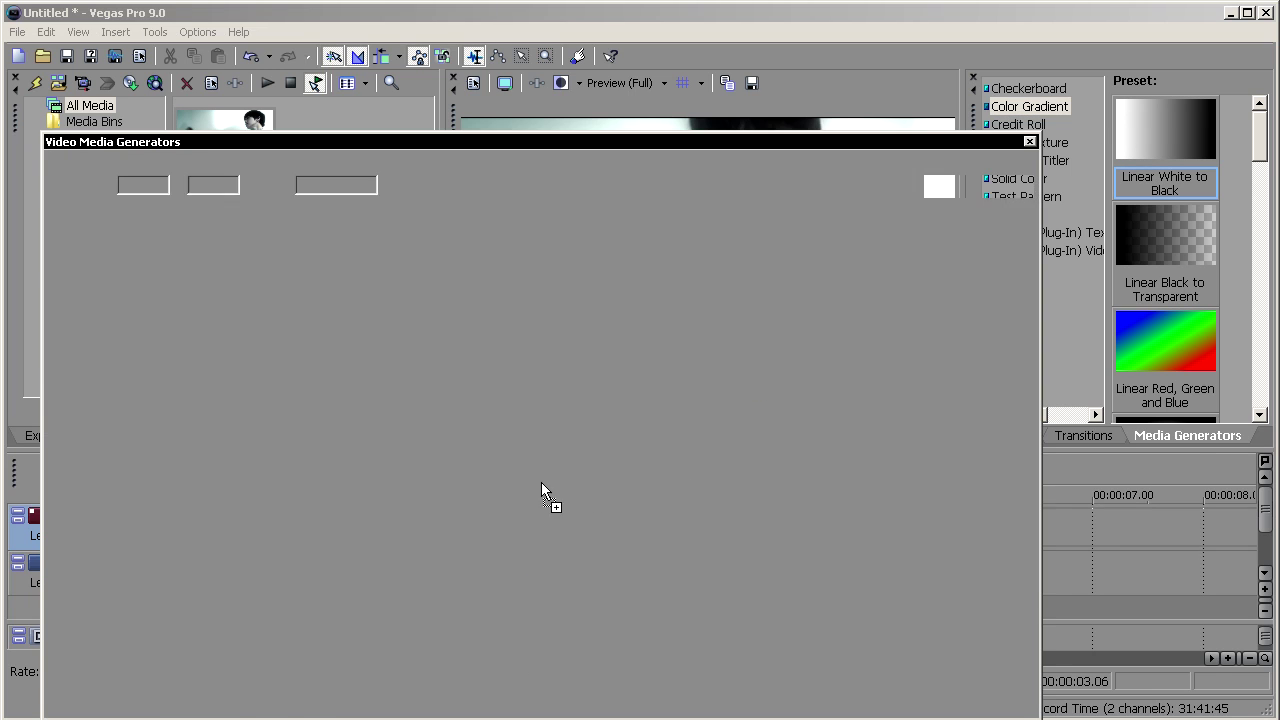
Make the gradient's left point cyan and its right point orange, then close the dialog.
left_click_drag(1036, 311, 543, 318)
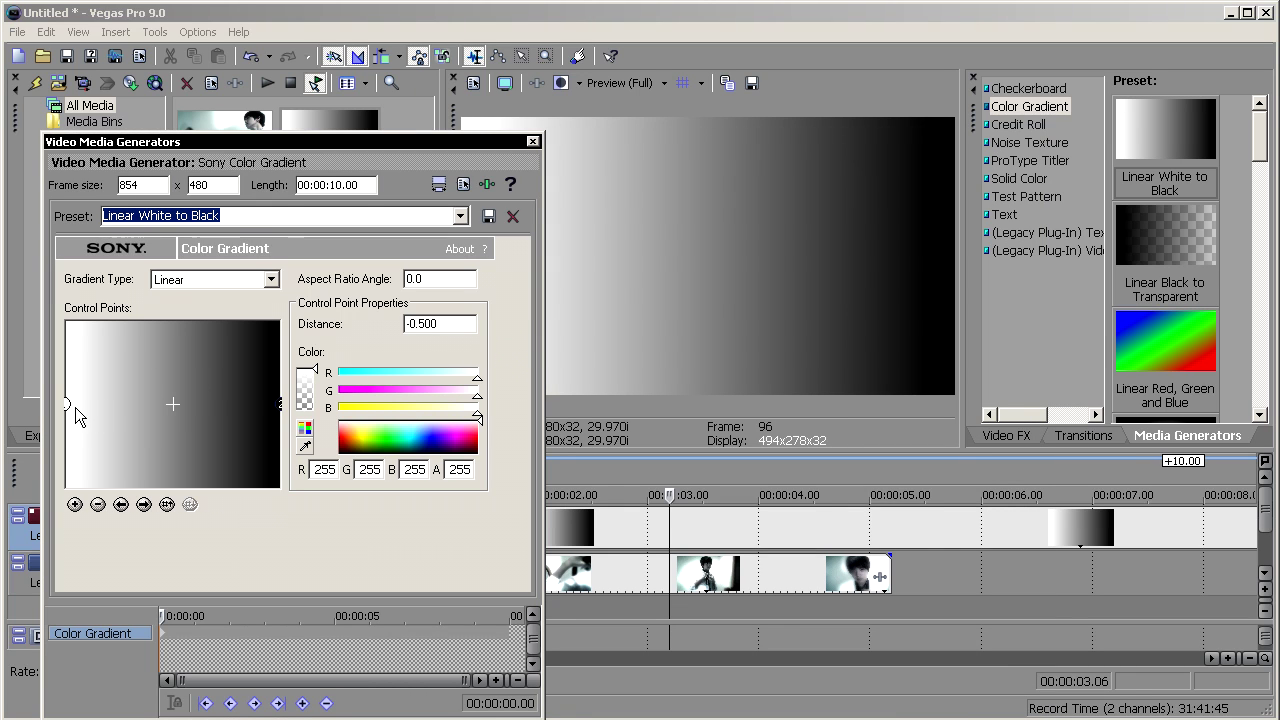
left_click(415, 434)
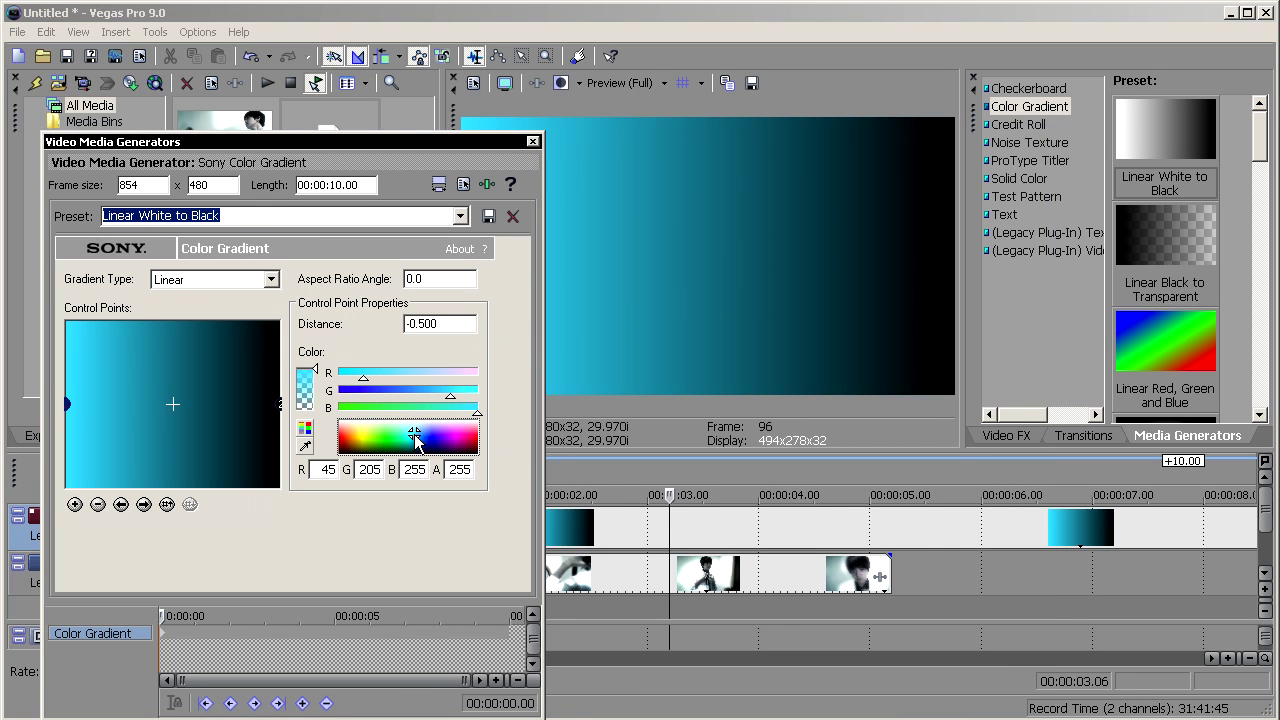
left_click_drag(277, 404, 279, 407)
left_click_drag(362, 441, 349, 437)
left_click(534, 143)
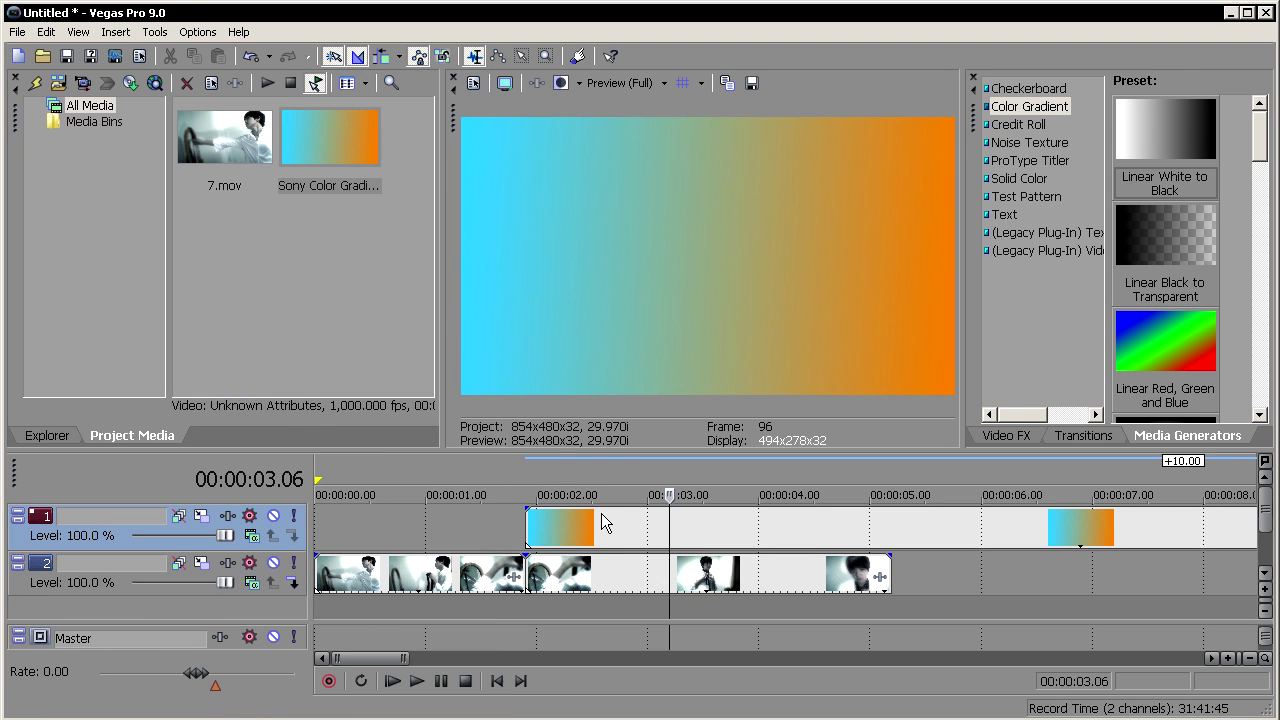
Dip track 1's opacity to 82% and back to 100%, then bring up its compositing modes.
left_click_drag(601, 507, 601, 530)
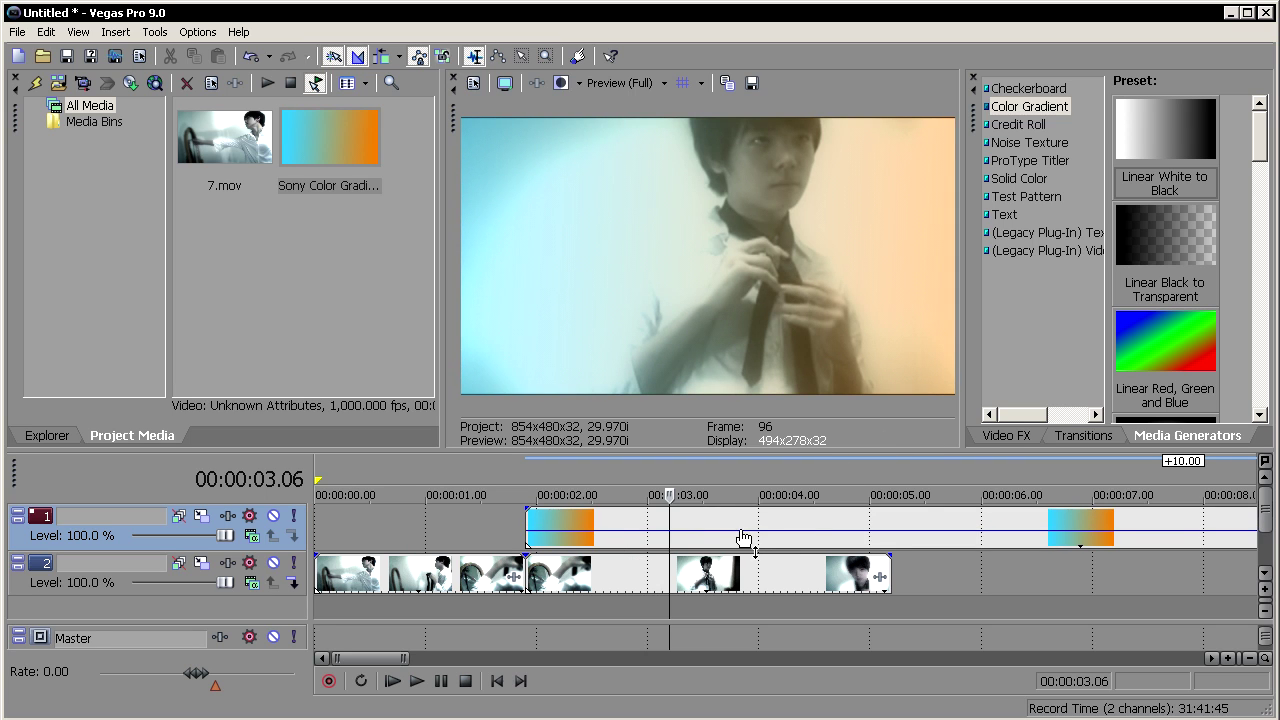
left_click_drag(743, 532, 719, 483)
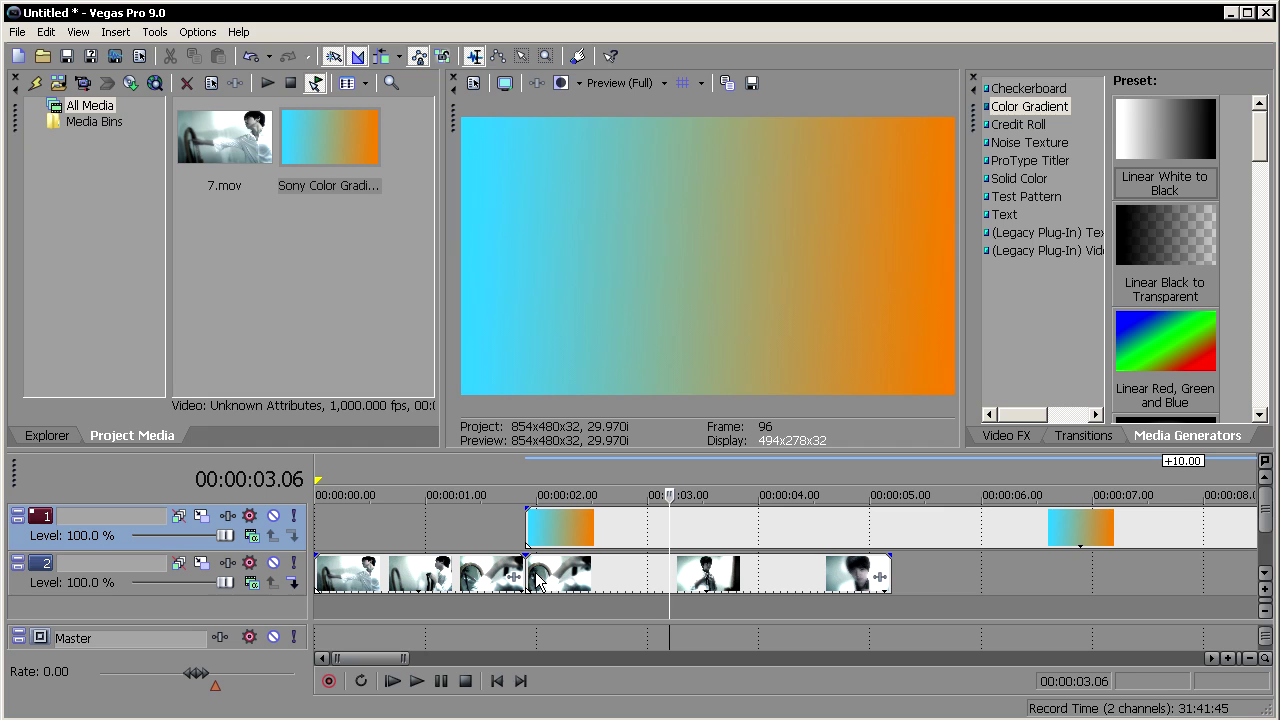
left_click(254, 543)
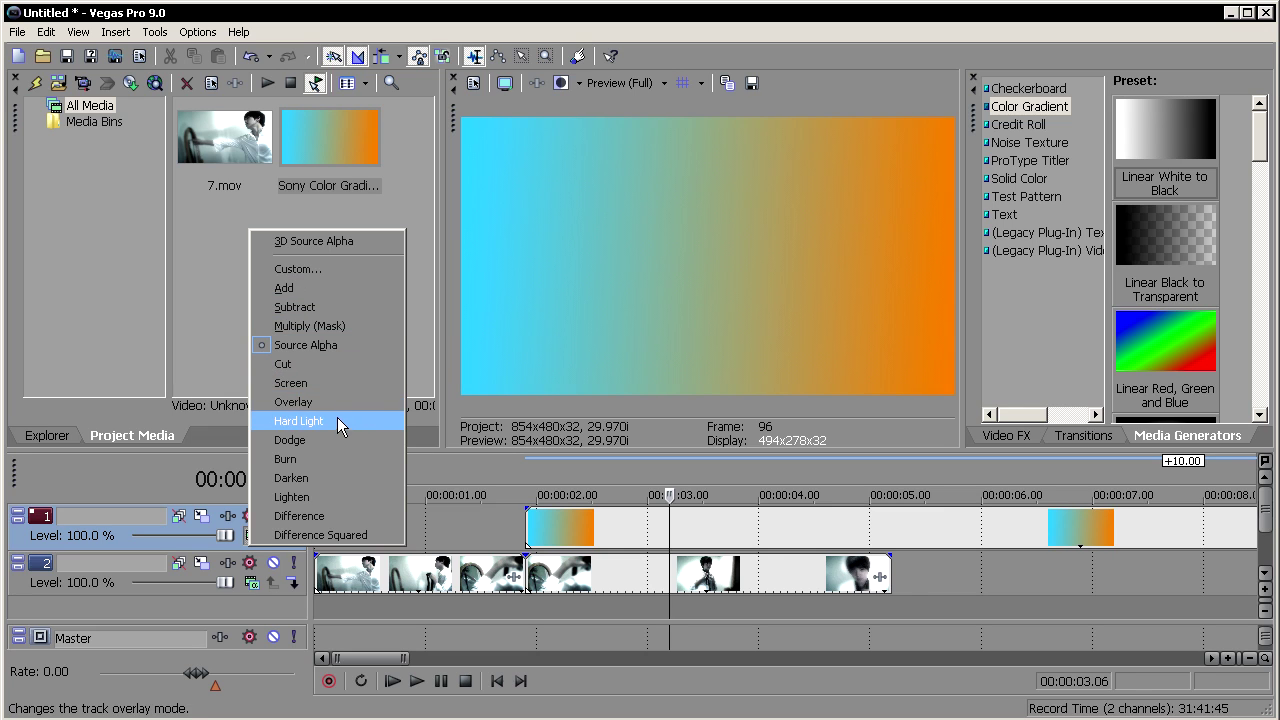
Try Add, Subtract and Multiply (Mask) compositing modes on the gradient track.
left_click(311, 289)
left_click(262, 516)
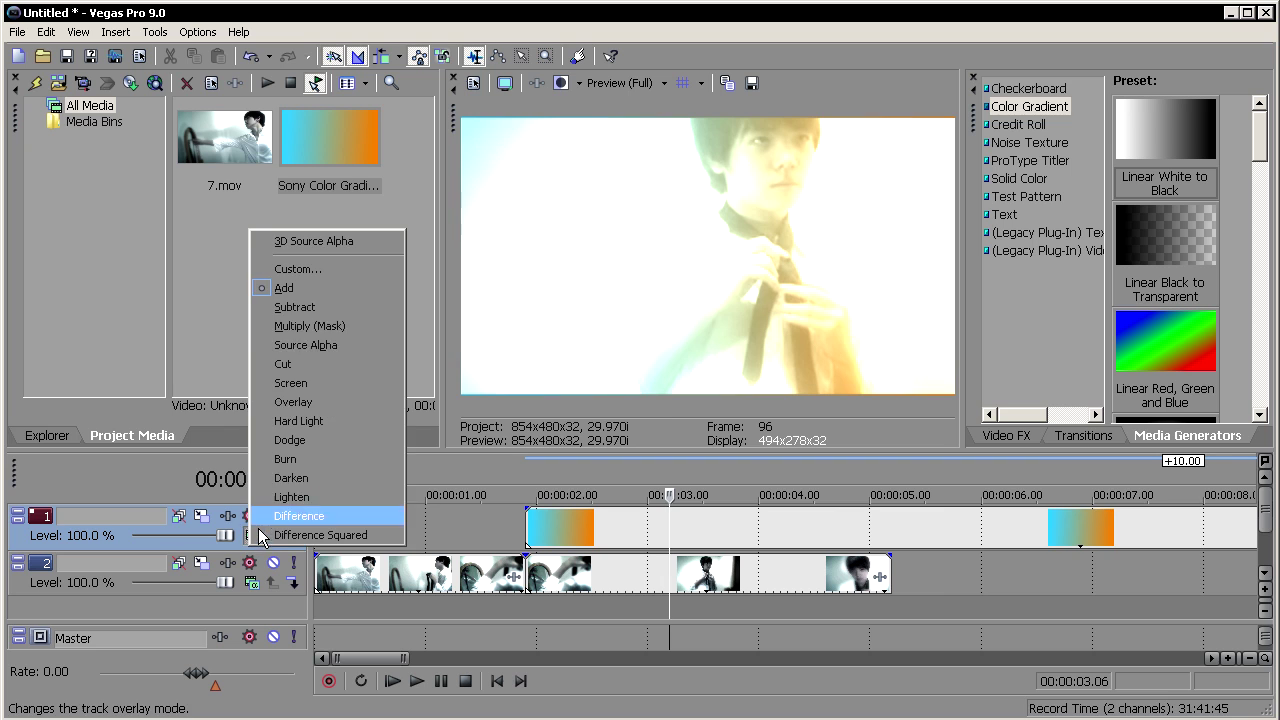
left_click(307, 308)
left_click(250, 536)
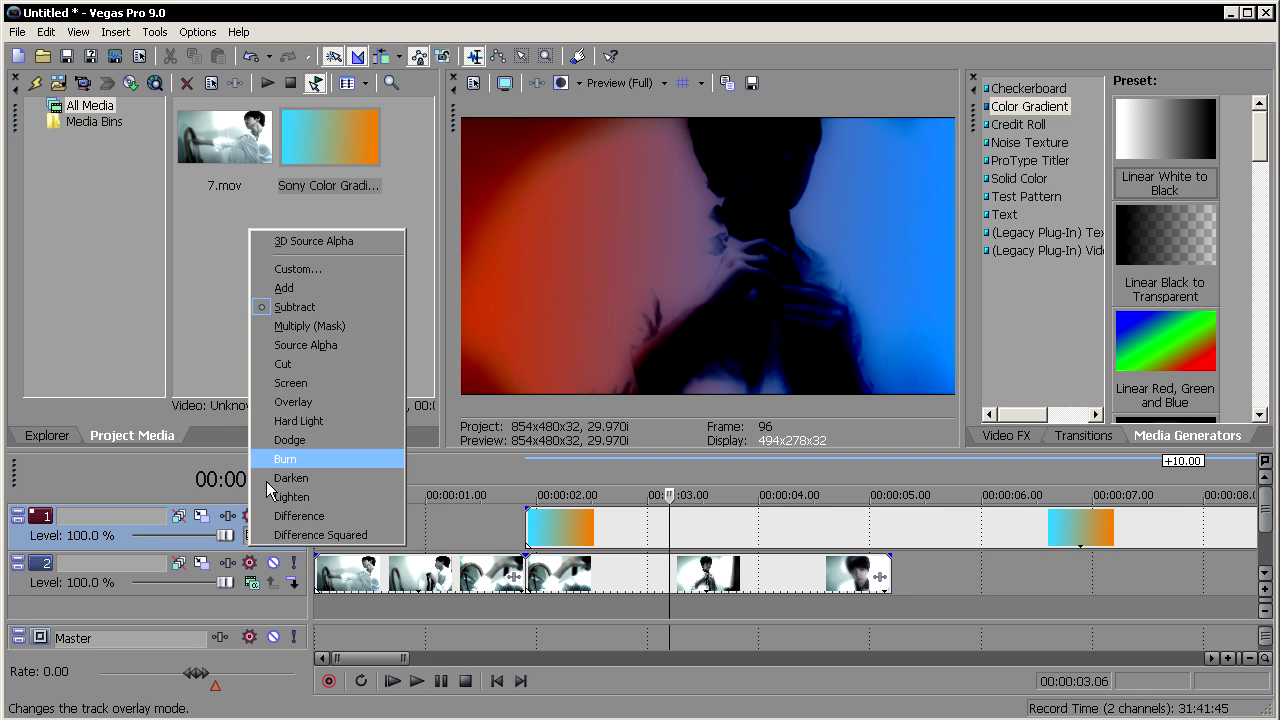
left_click(315, 330)
Try Source Alpha, Cut and Screen on the gradient track, finishing on Overlay.
left_click(252, 538)
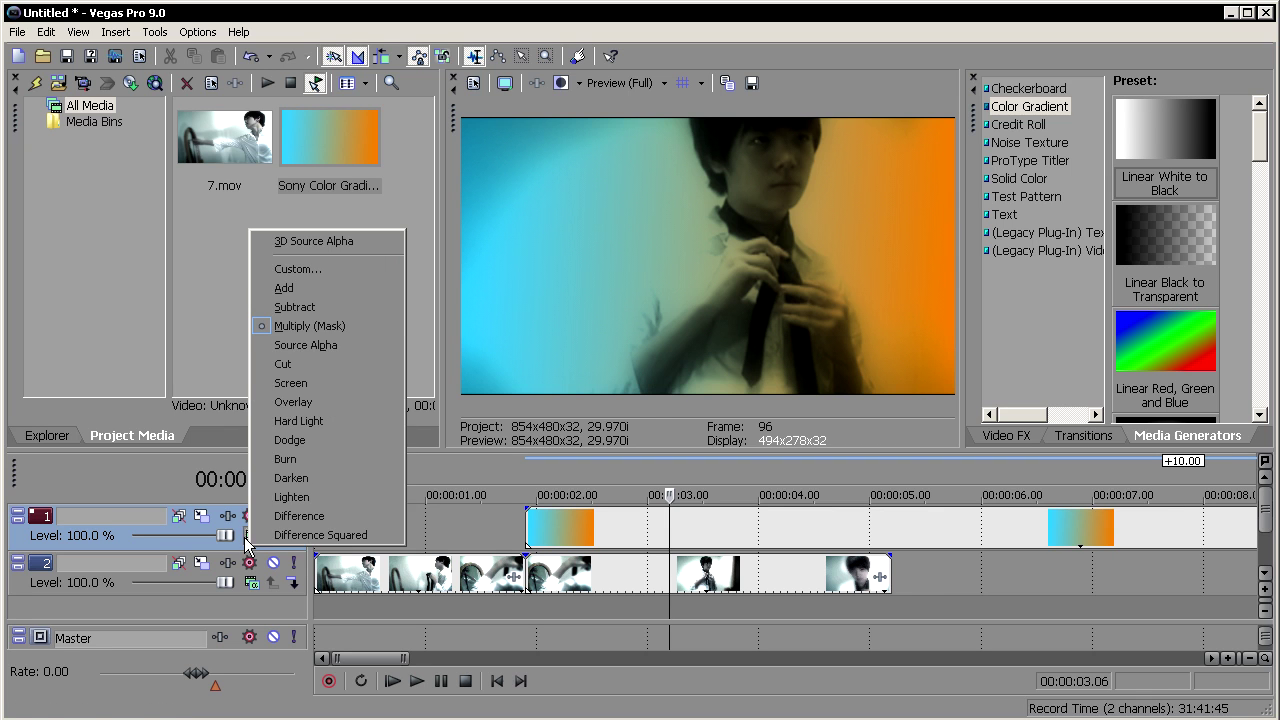
left_click(318, 347)
left_click(252, 536)
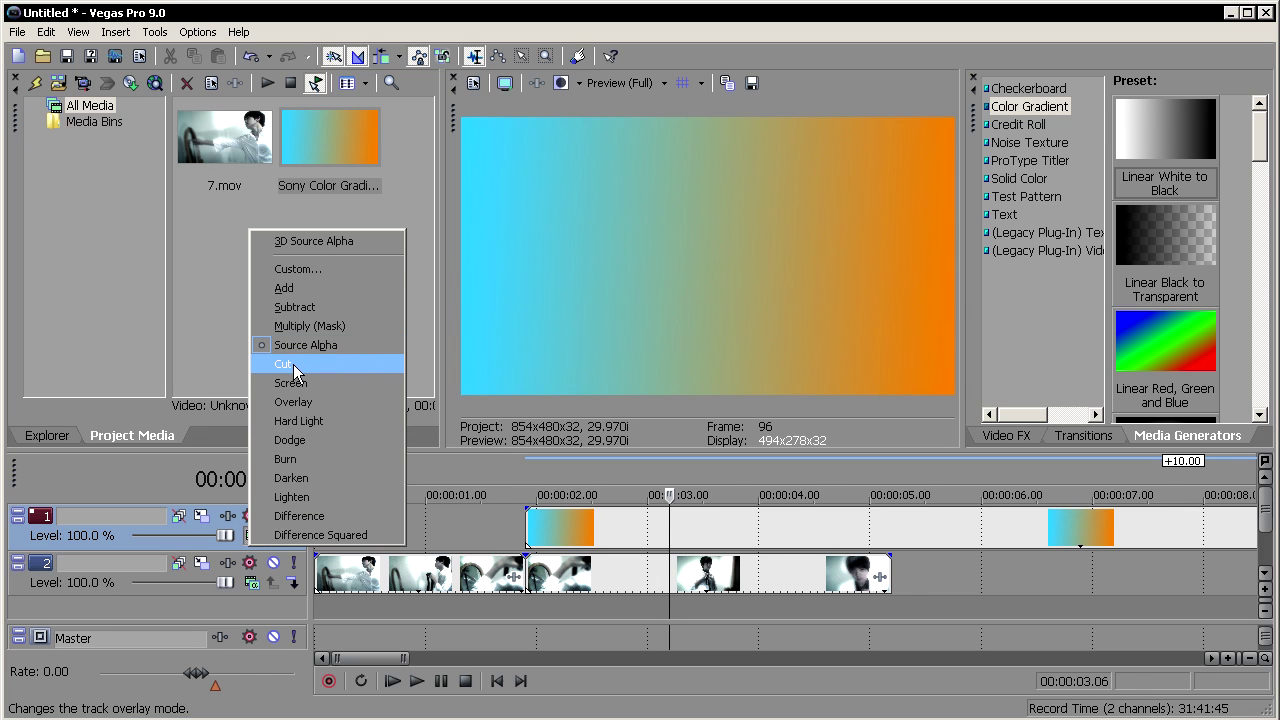
left_click(294, 364)
left_click(252, 538)
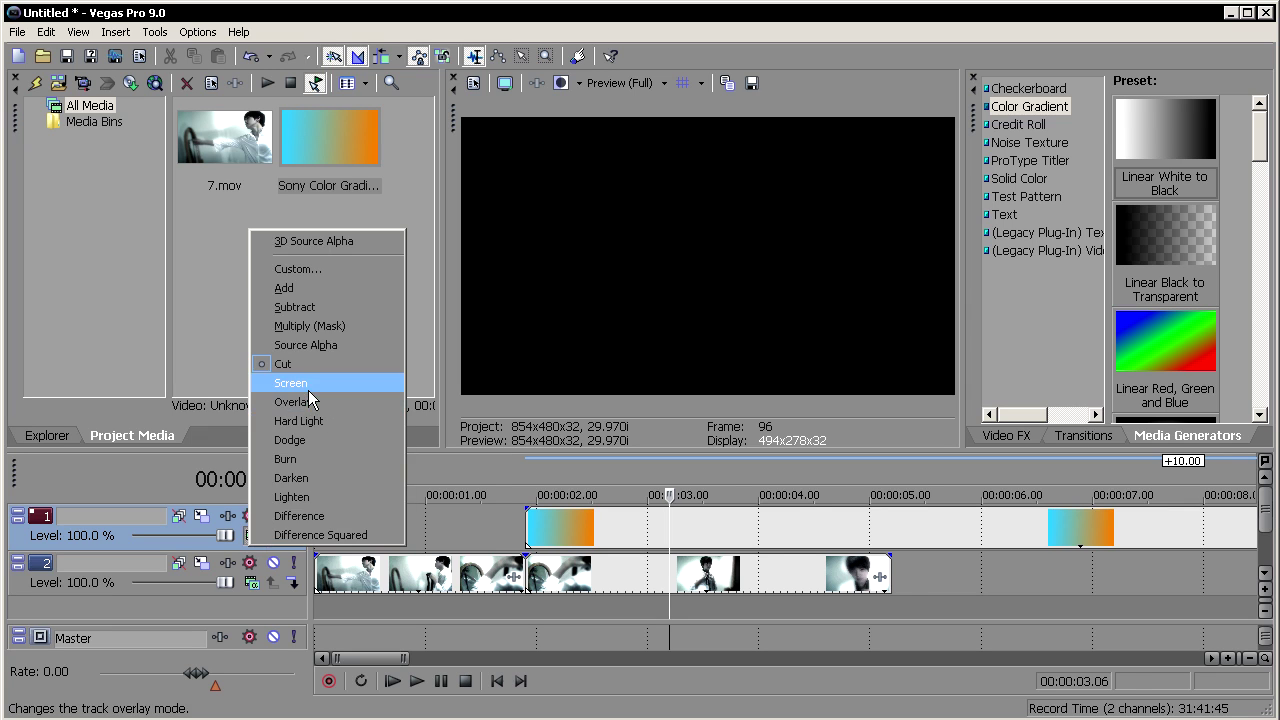
left_click(295, 383)
left_click(256, 536)
left_click(339, 401)
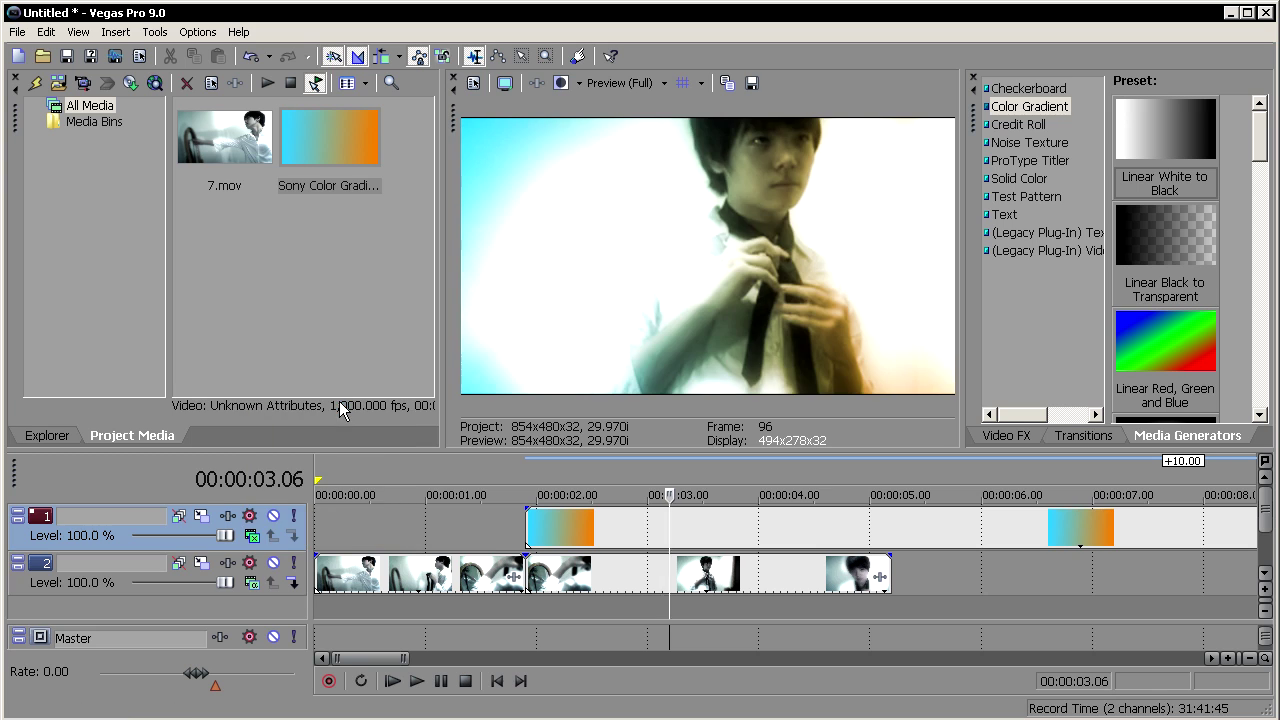
Delete all the 7.mov video clips from track 2.
left_click(704, 528)
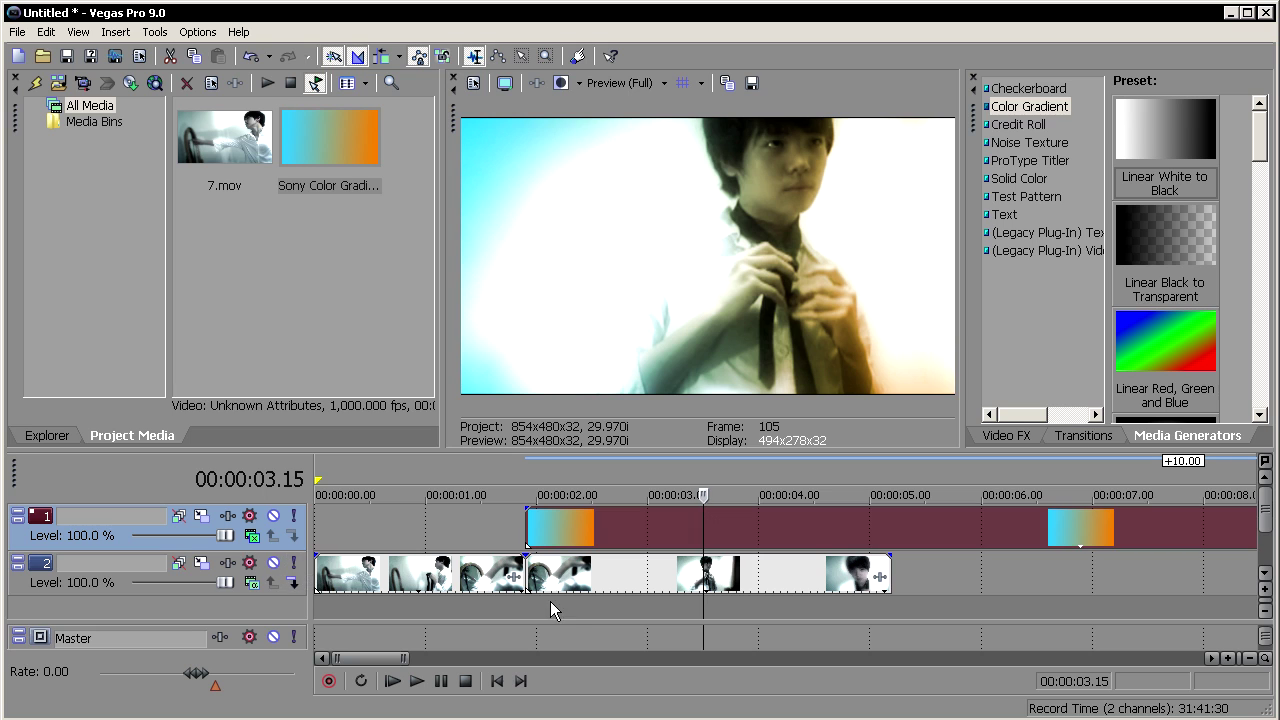
key("d")
key("d")
left_click(507, 600)
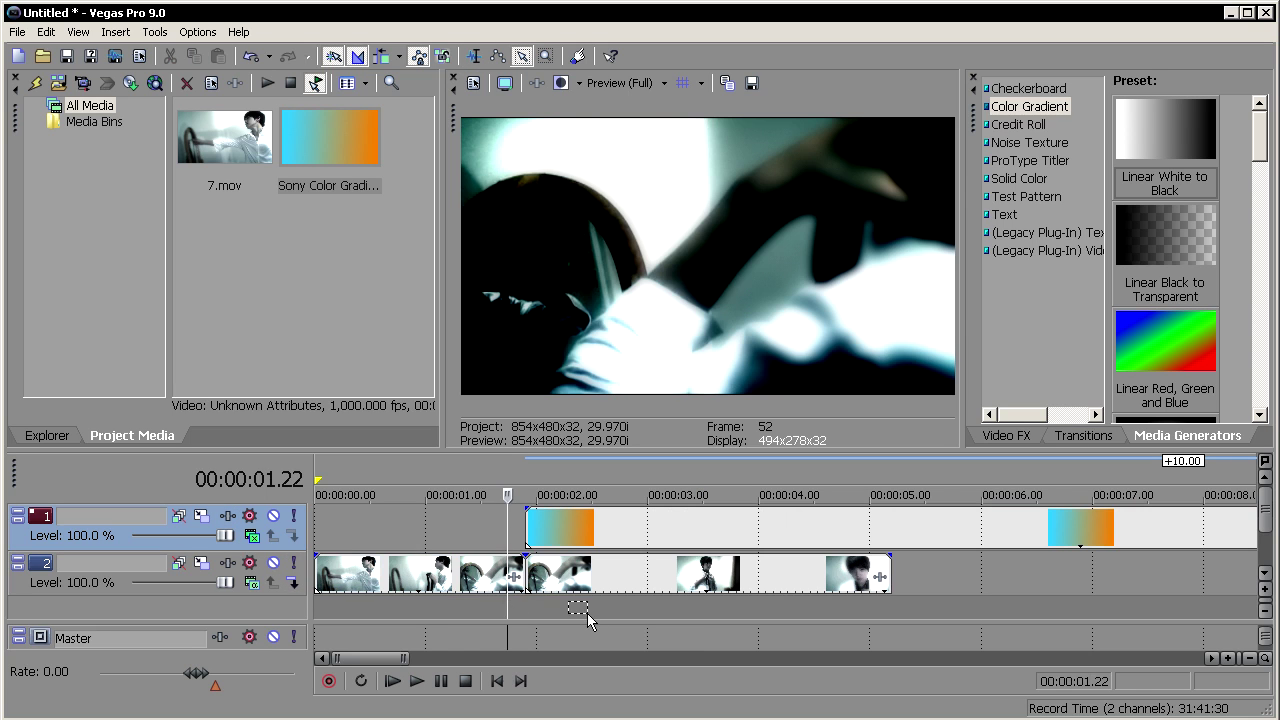
key("Delete")
key("d")
key("d")
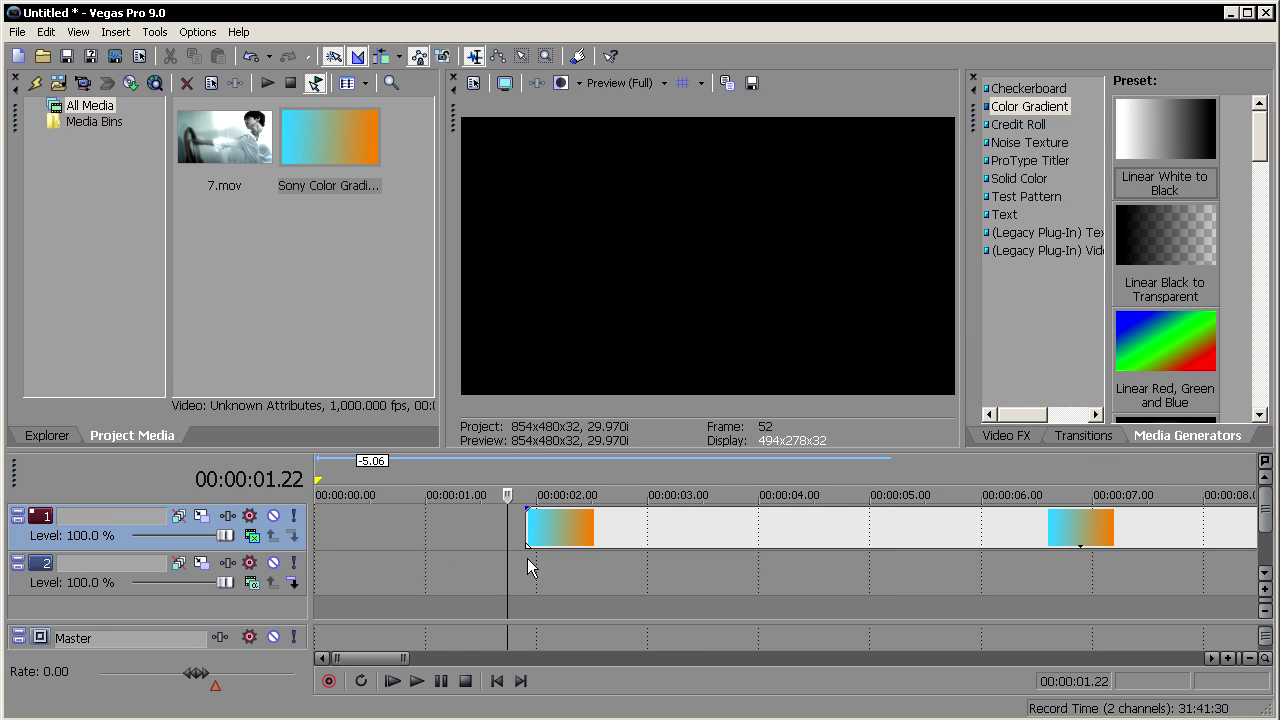
Move the gradient clip to 0:00 and set track 1 back to Source Alpha.
left_click_drag(769, 533, 557, 530)
left_click(251, 535)
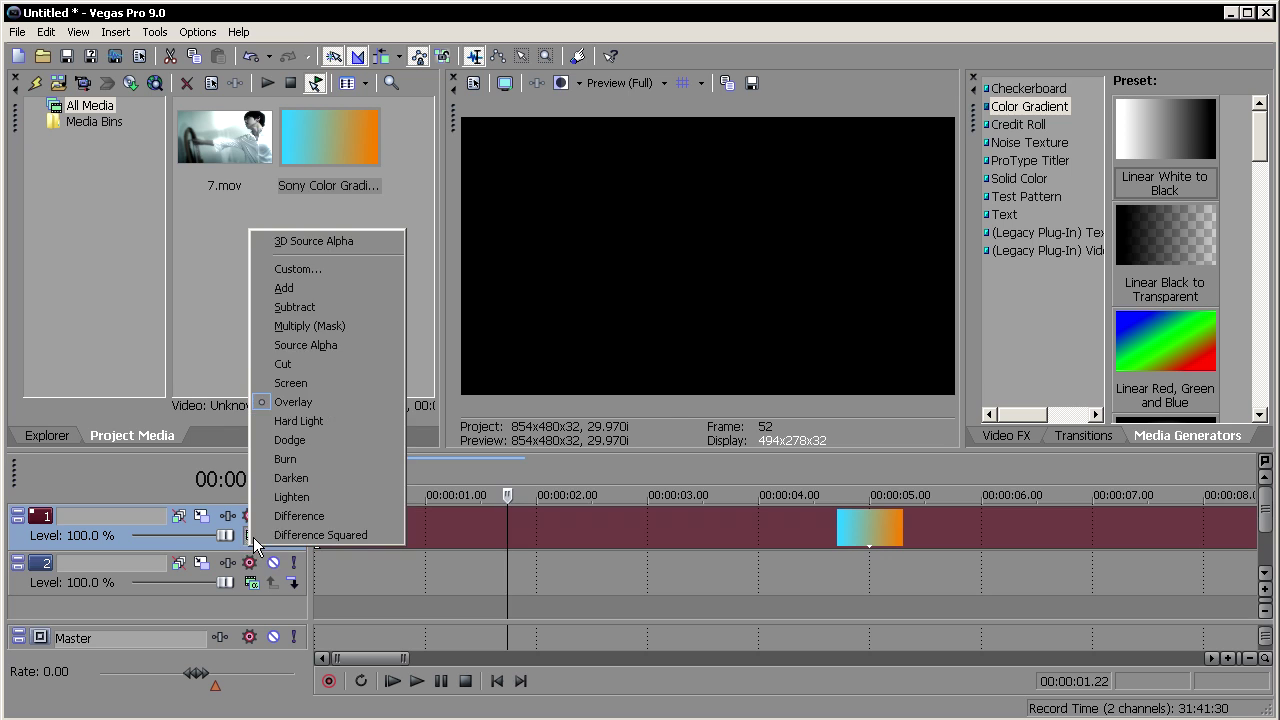
left_click(302, 344)
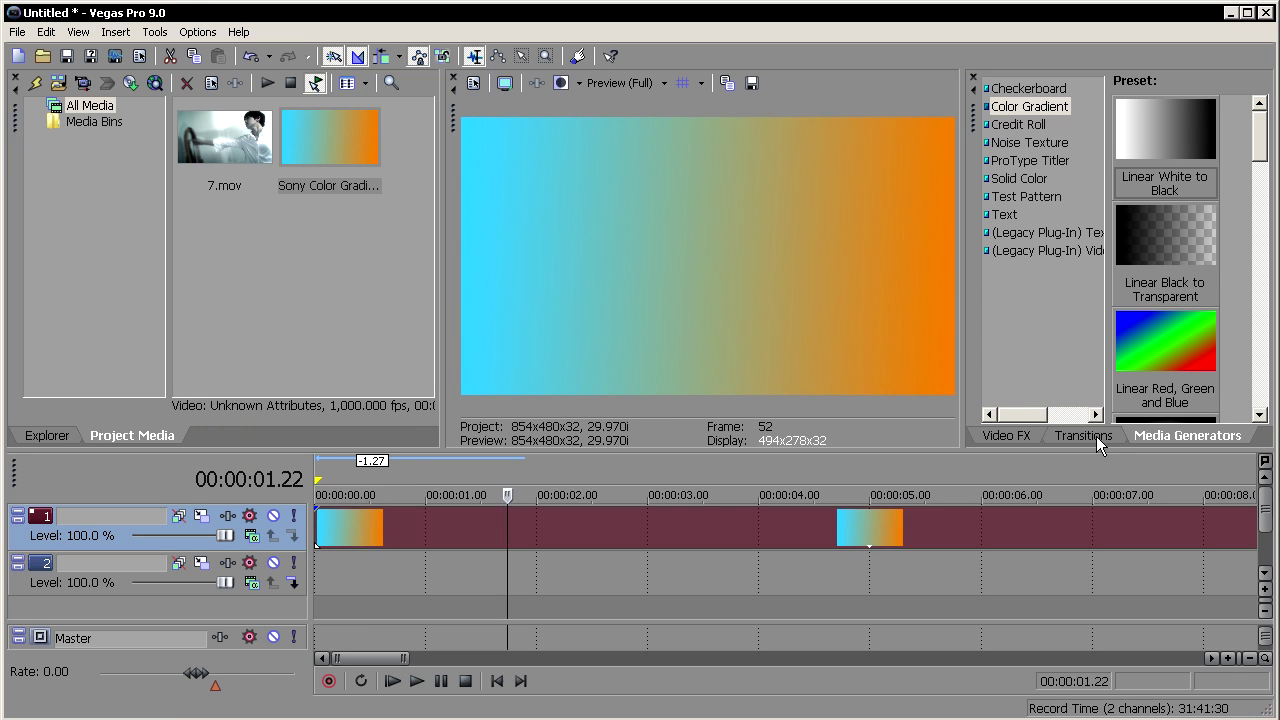
Insert a Sample Text text event on track 2 and move it to the timeline start.
right_click(417, 561)
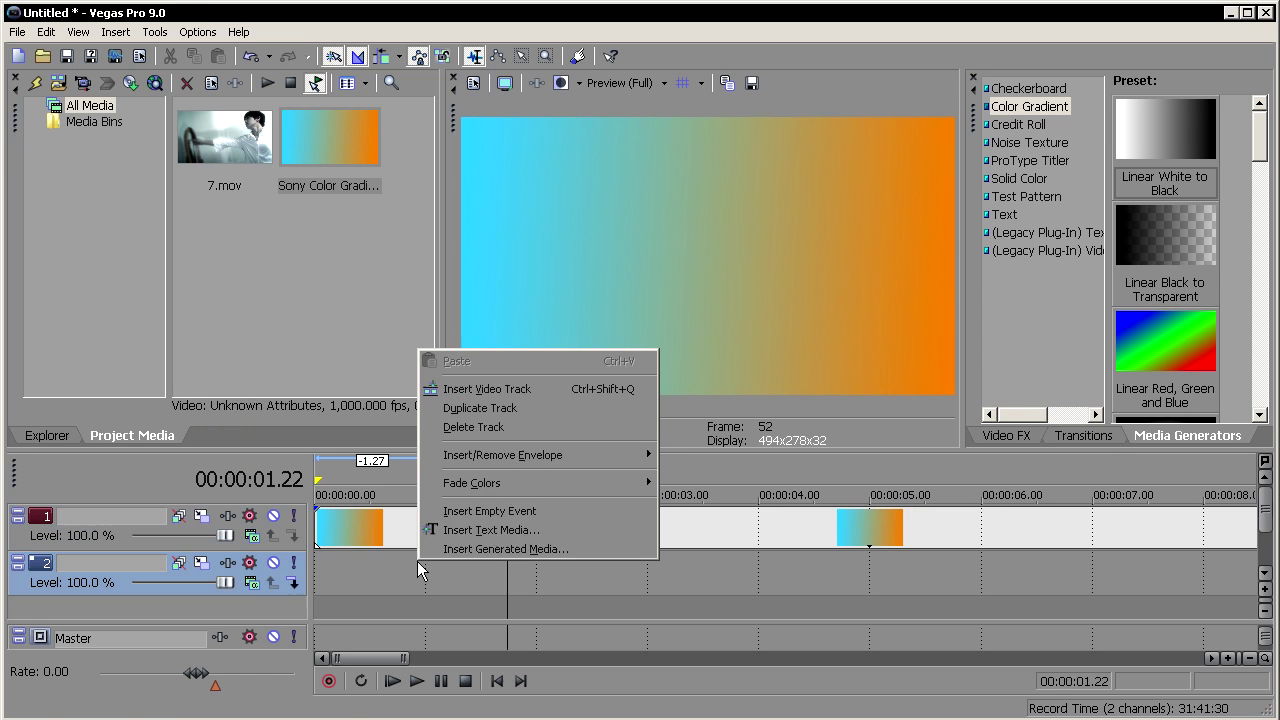
left_click(545, 530)
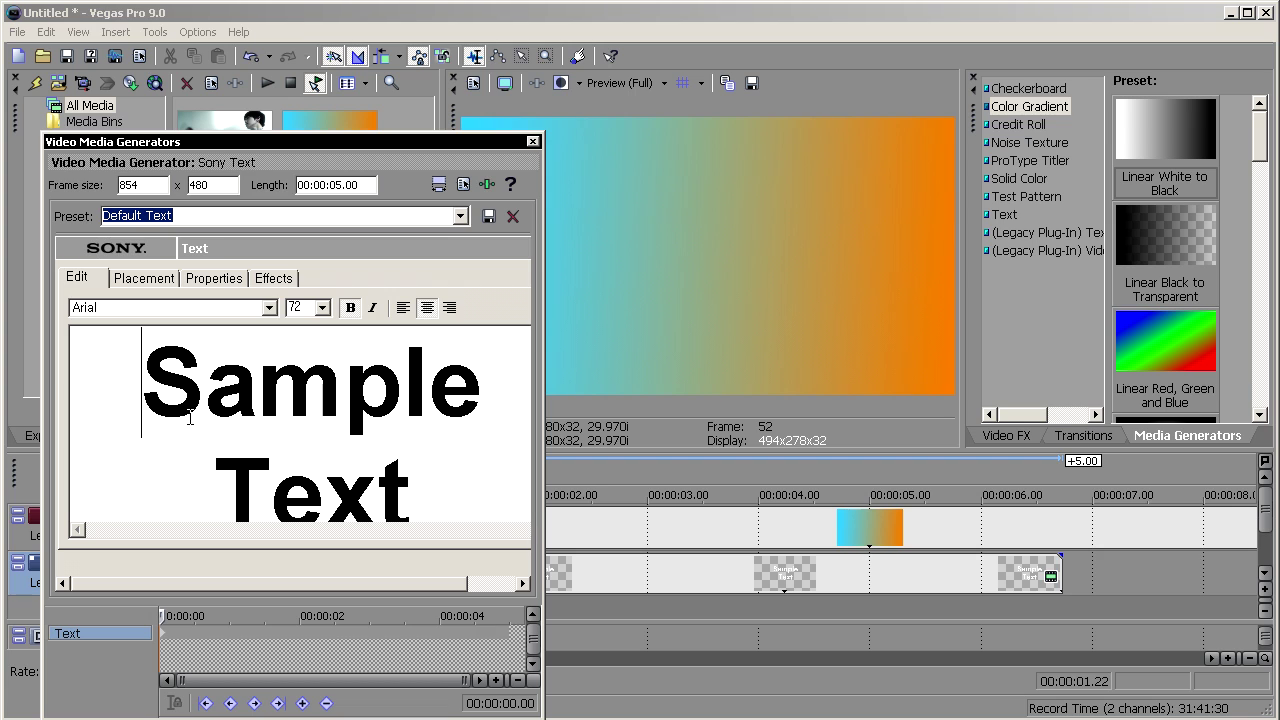
left_click(533, 141)
left_click_drag(547, 567, 355, 567)
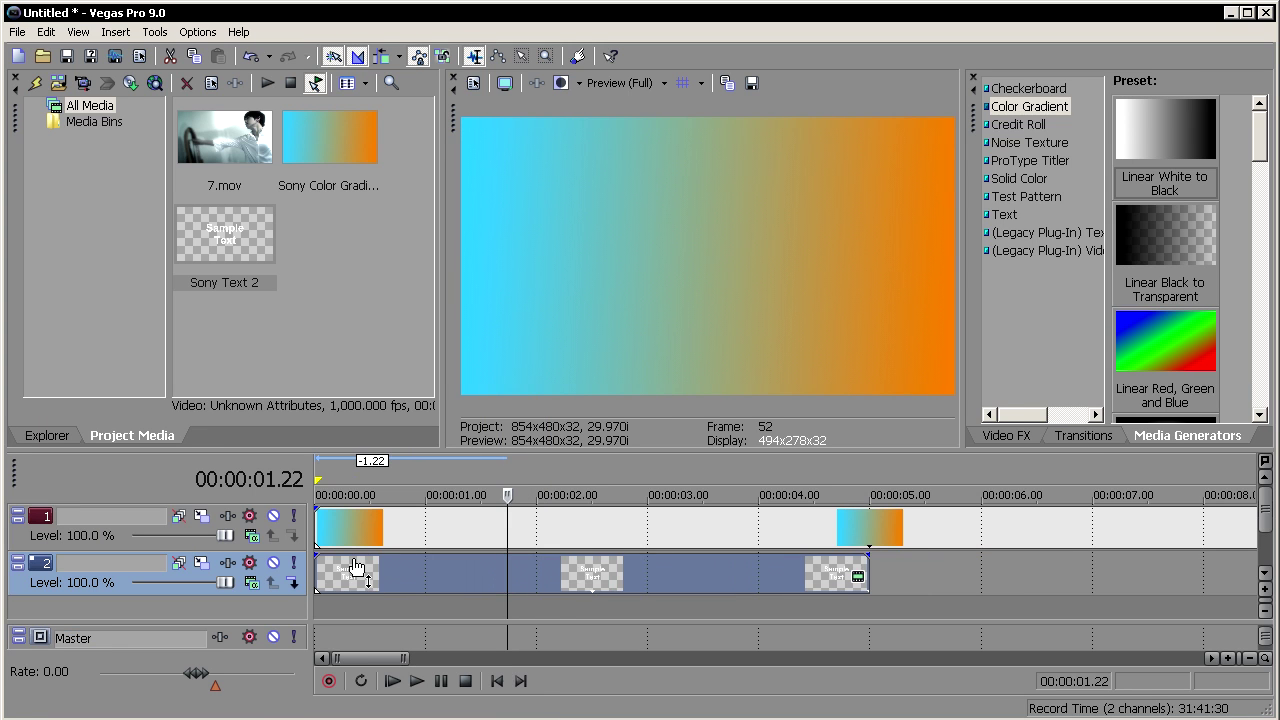
Mute and unmute the text and gradient tracks in turn to preview each alone.
left_click(404, 601)
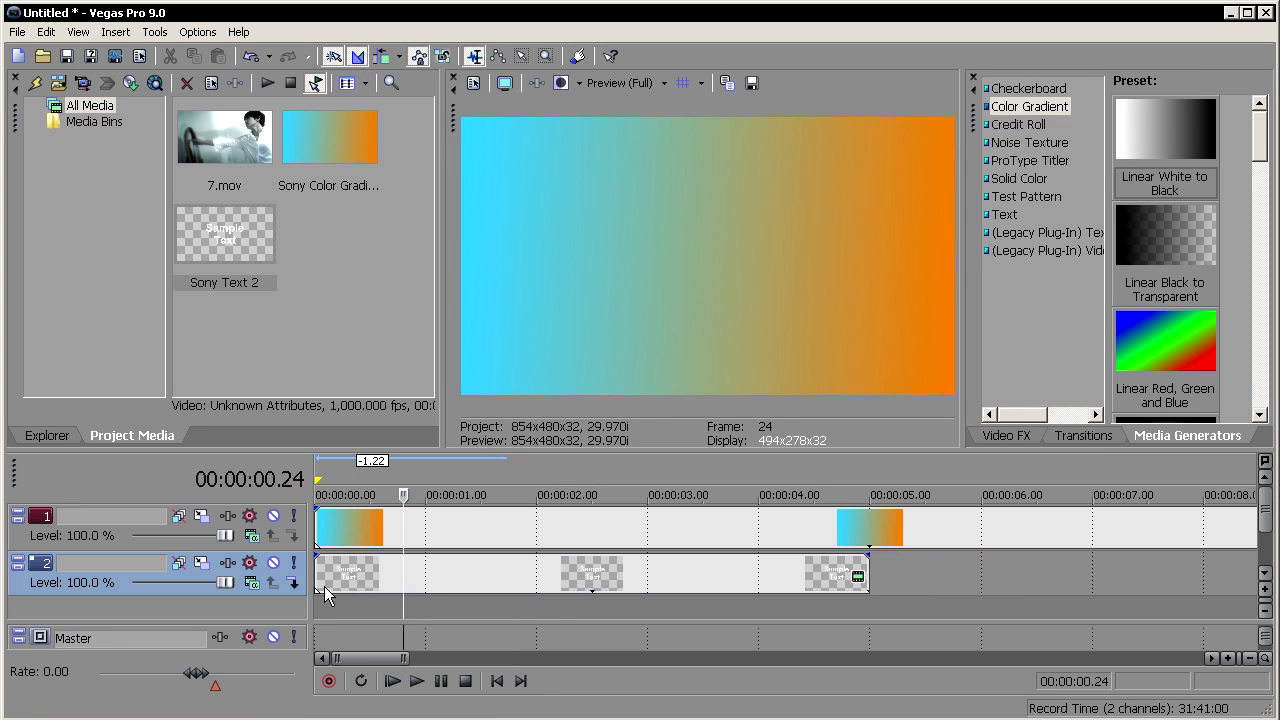
left_click(272, 564)
left_click(272, 564)
left_click(274, 516)
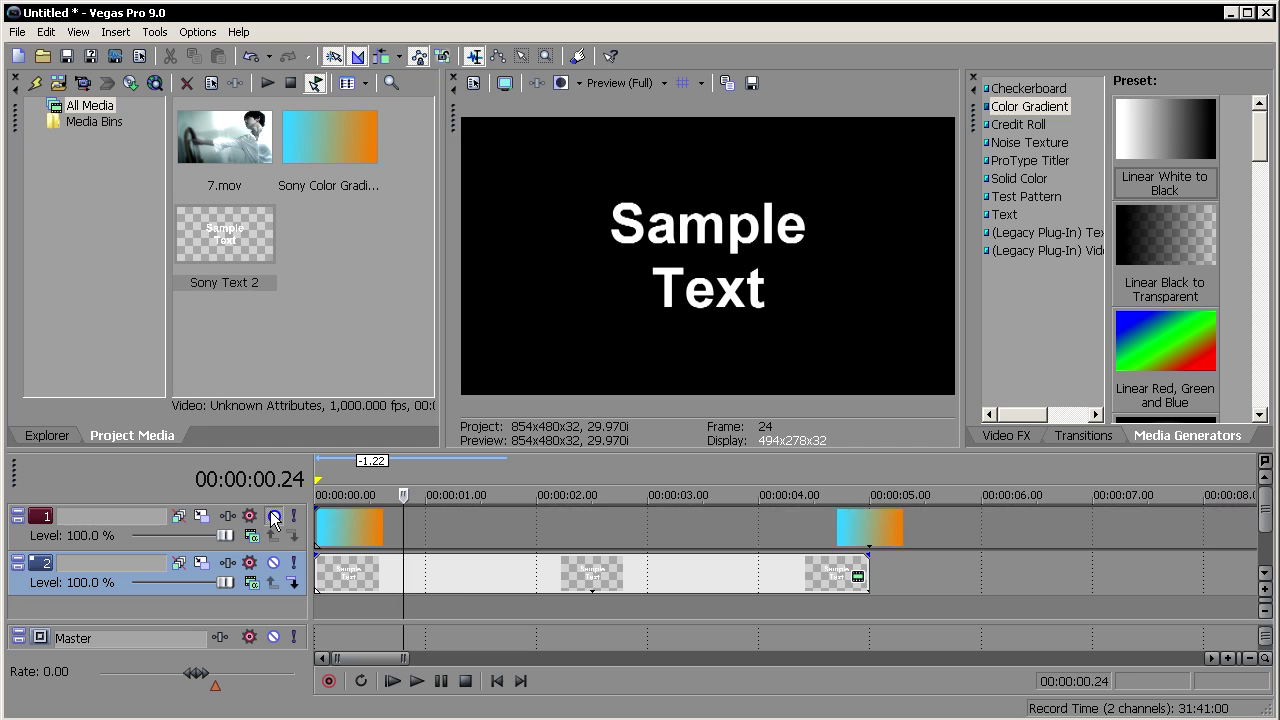
left_click(274, 516)
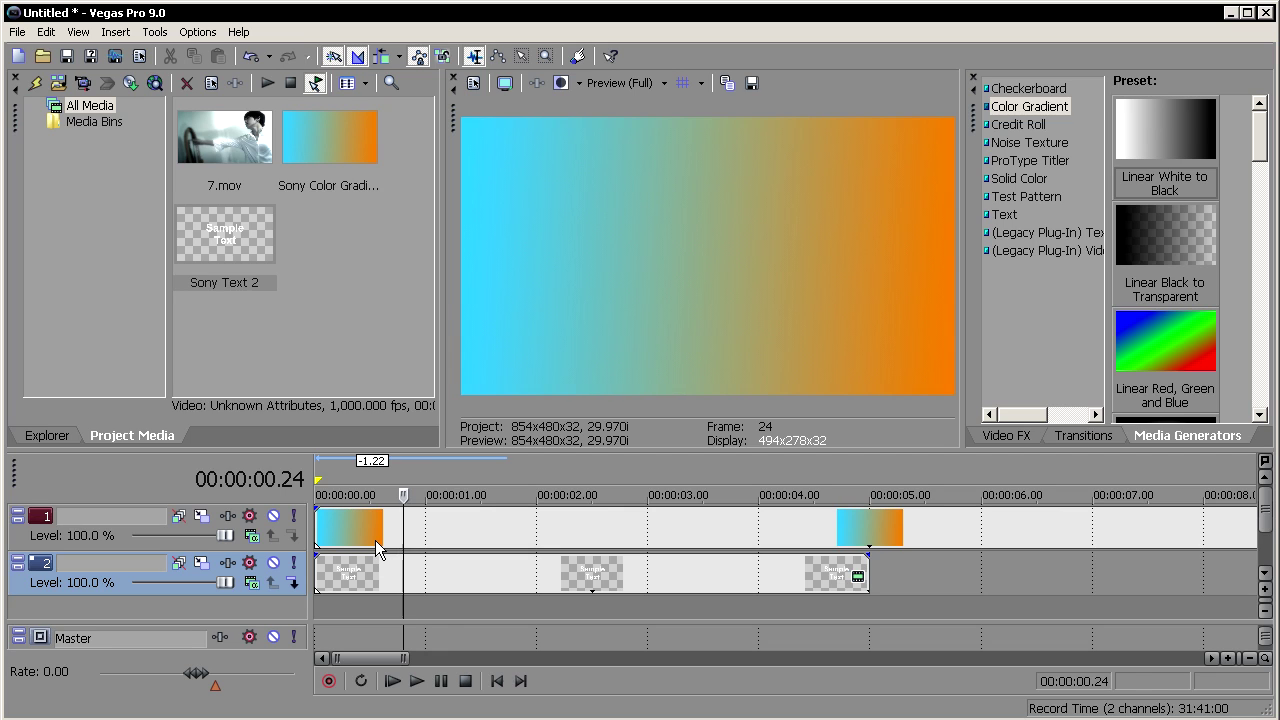
Make track 2 a compositing child and set track 1 to Multiply (Mask) compositing.
left_click(292, 587)
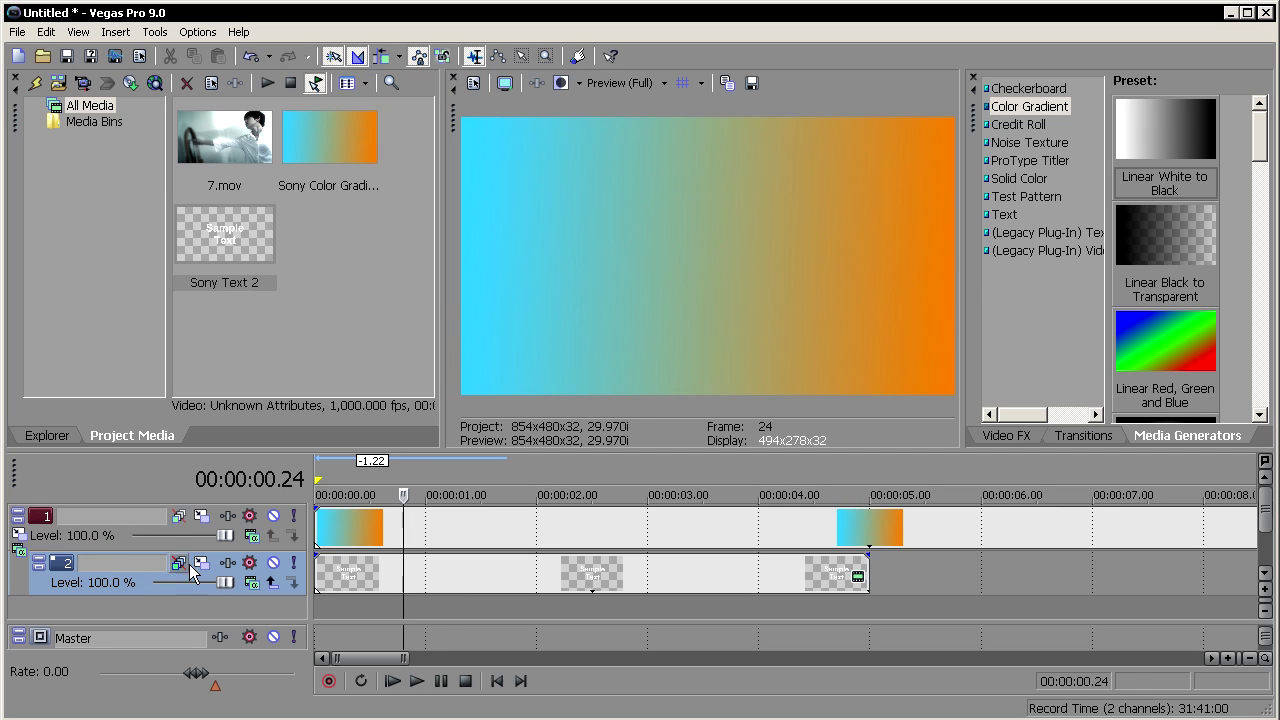
left_click(144, 516)
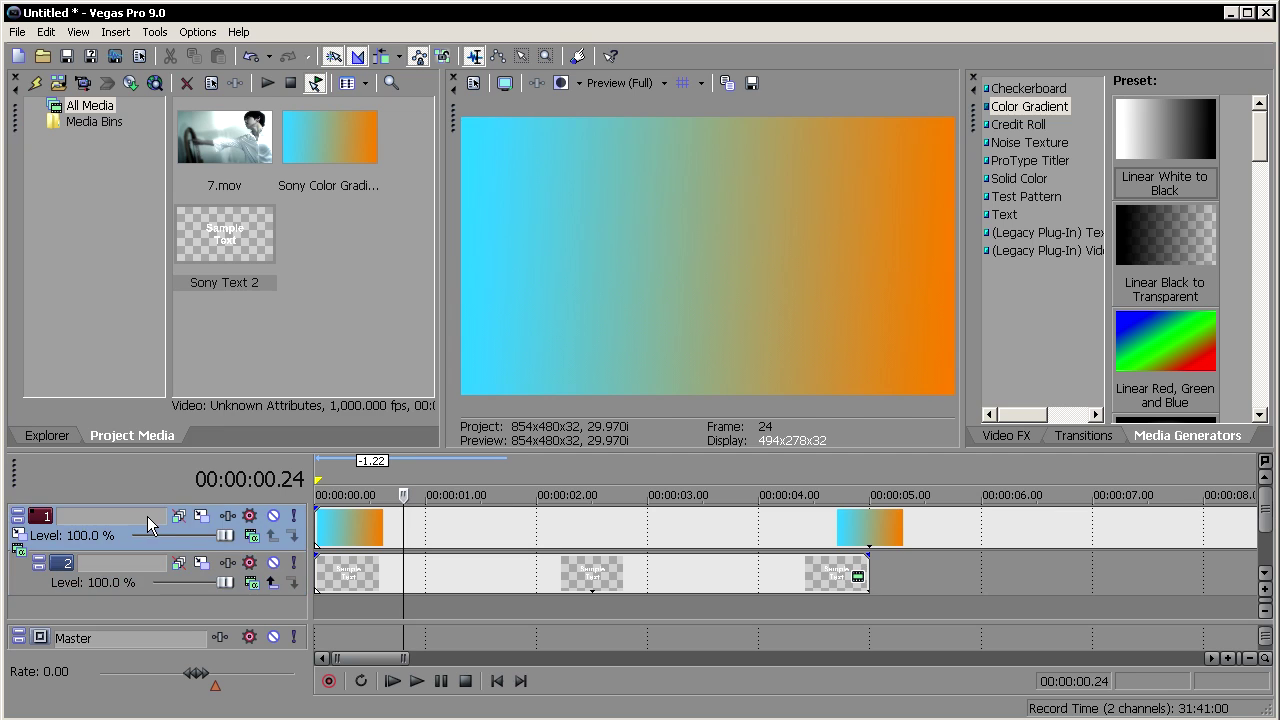
left_click(251, 540)
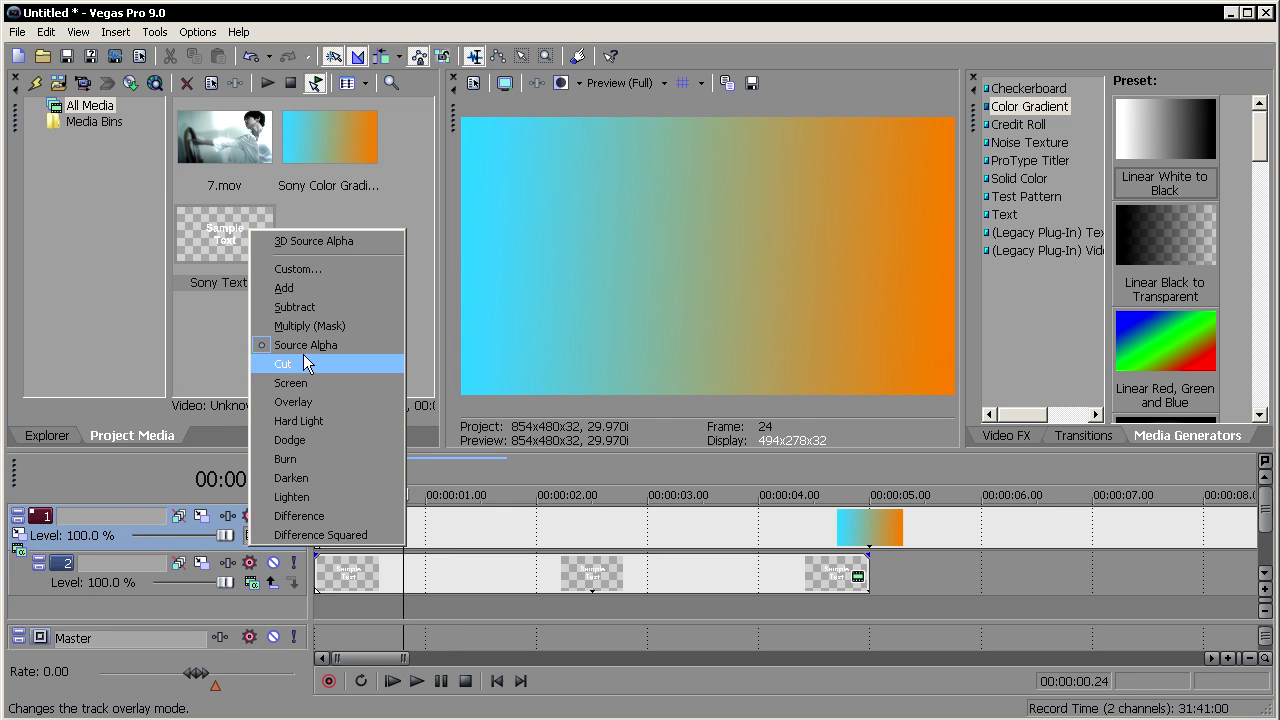
left_click(307, 326)
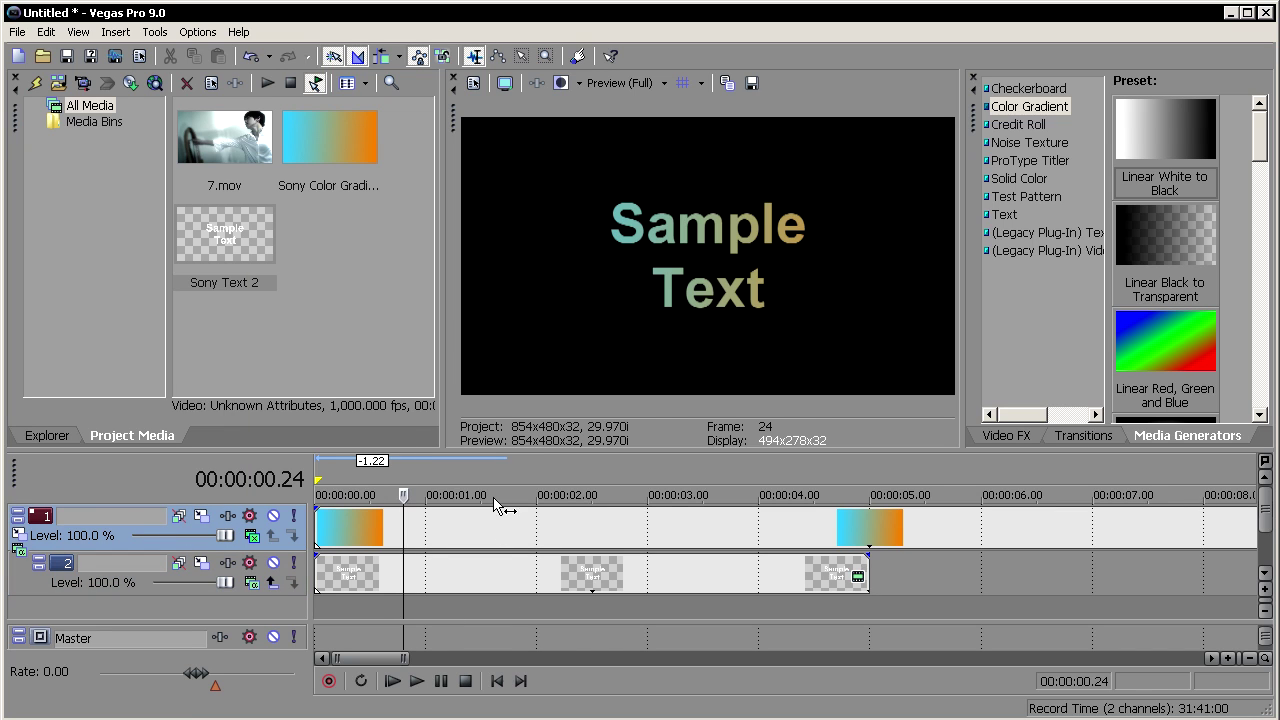
Zoom out and trim the gradient event to end at 5 seconds.
left_click(600, 568)
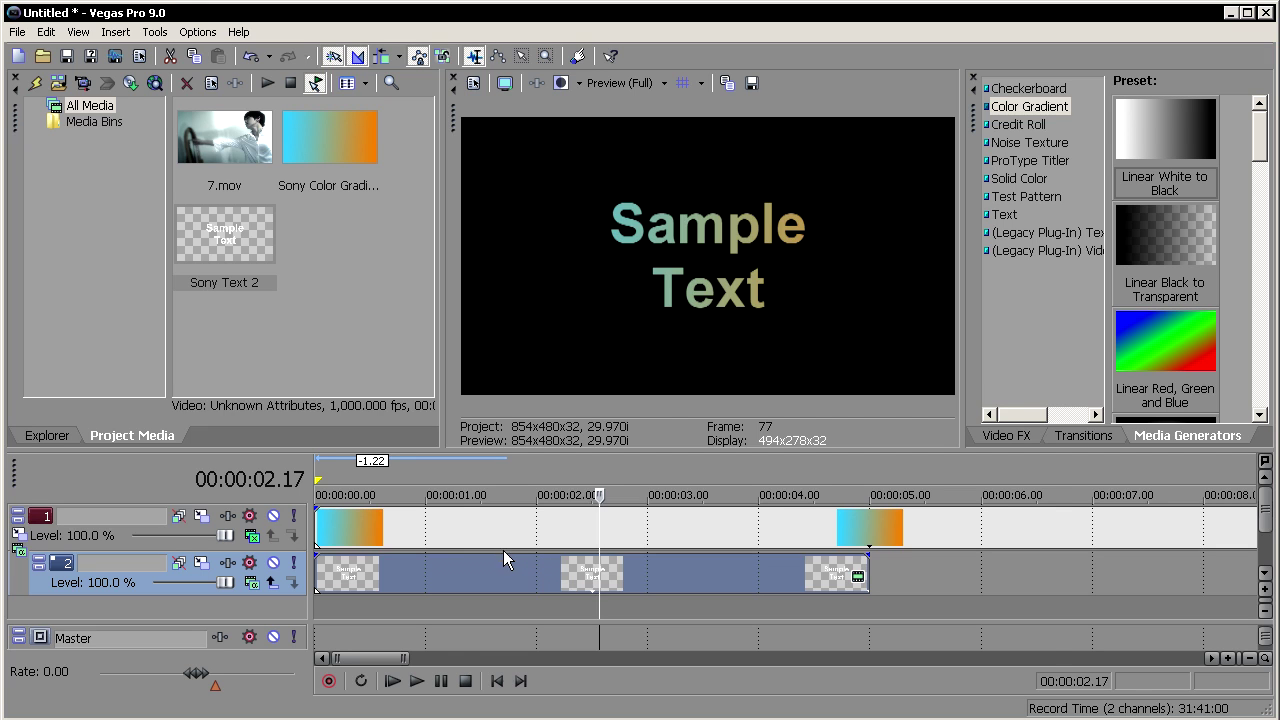
scroll(503, 550, "down", 5)
left_click_drag(408, 532, 360, 531)
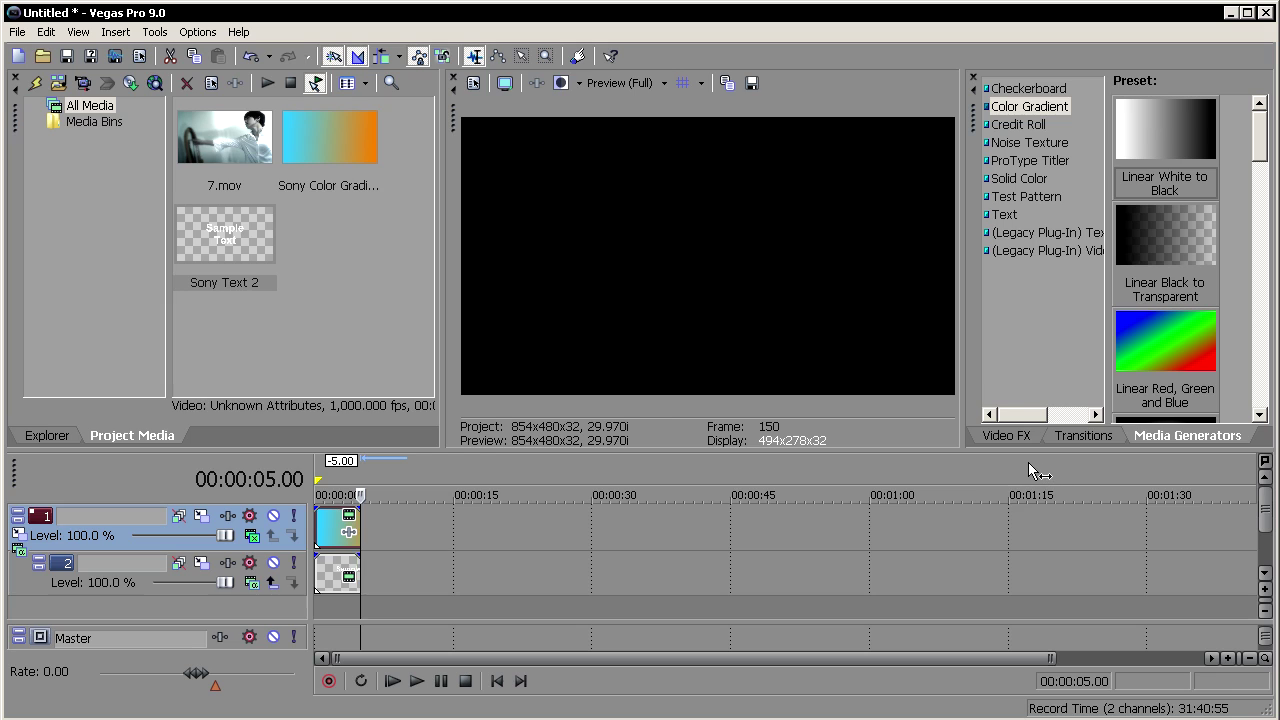
Add an Empty ProType Titler title to the timeline and create a Sample Text block.
left_click(1012, 164)
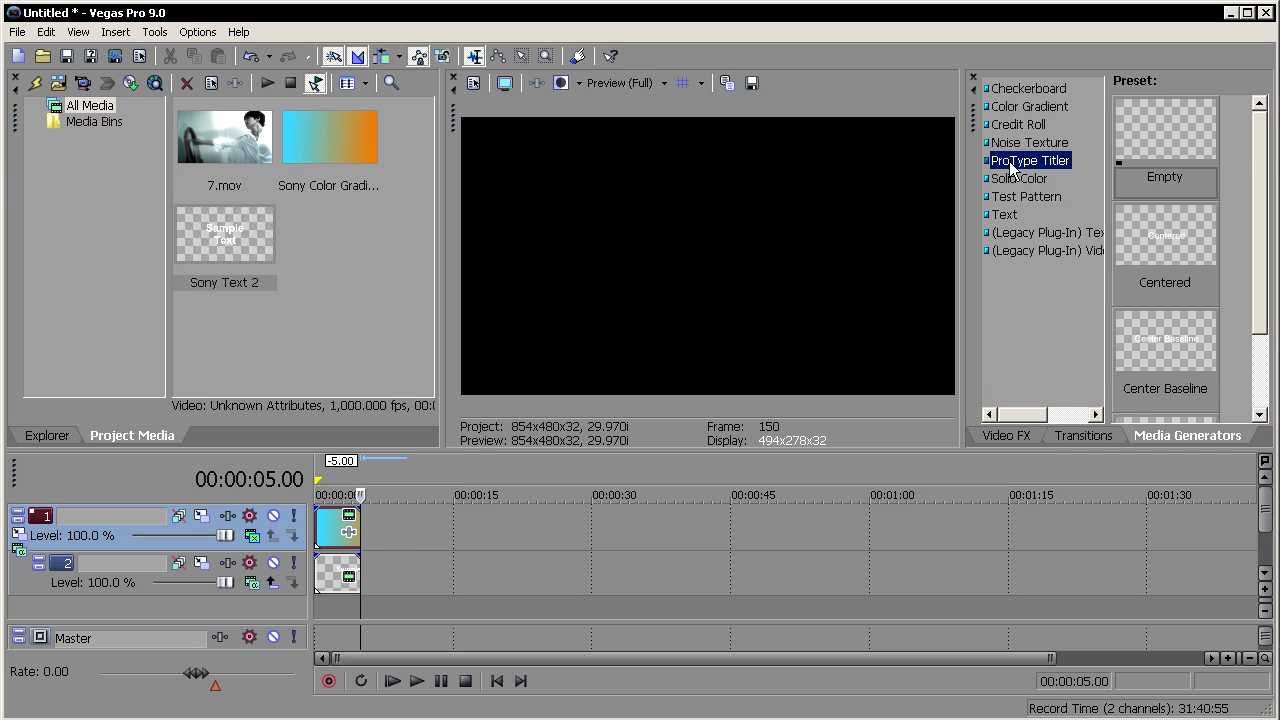
left_click_drag(1150, 111, 445, 525)
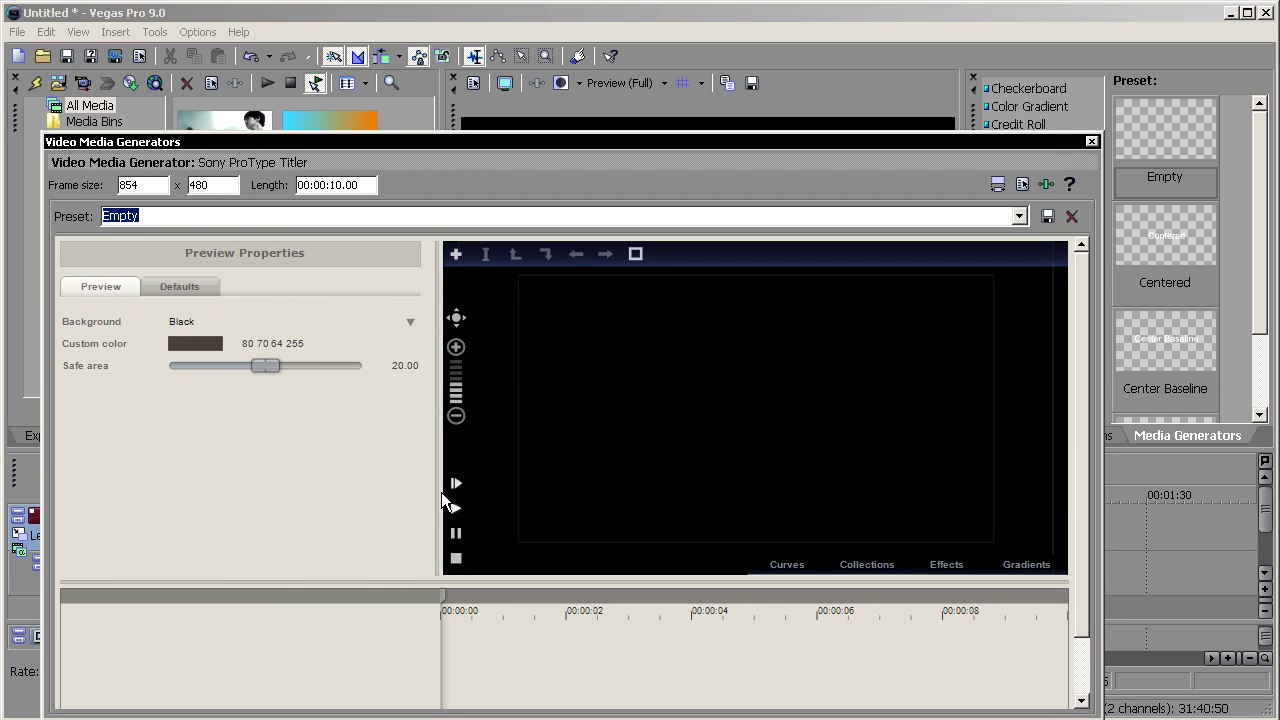
left_click(654, 390)
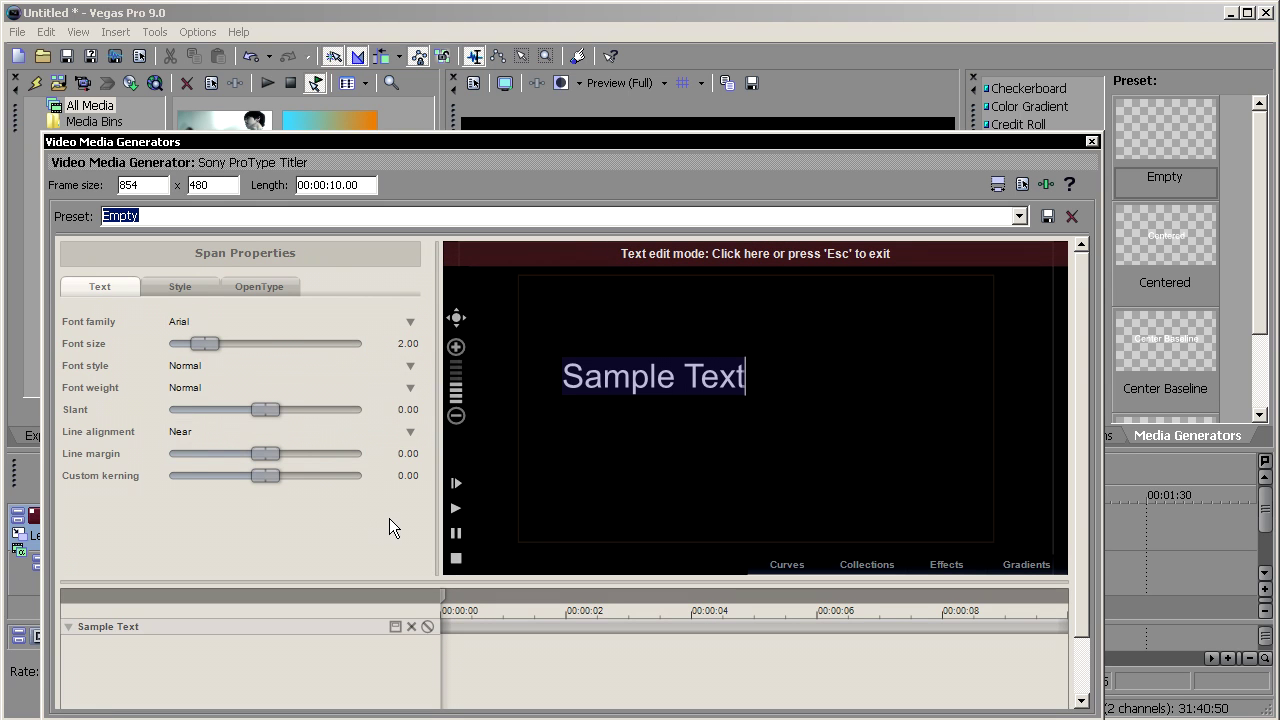
Move the Sample Text block slightly below and right of centre.
left_click(645, 490)
left_click_drag(625, 388, 870, 447)
double_click(740, 437)
left_click(543, 355)
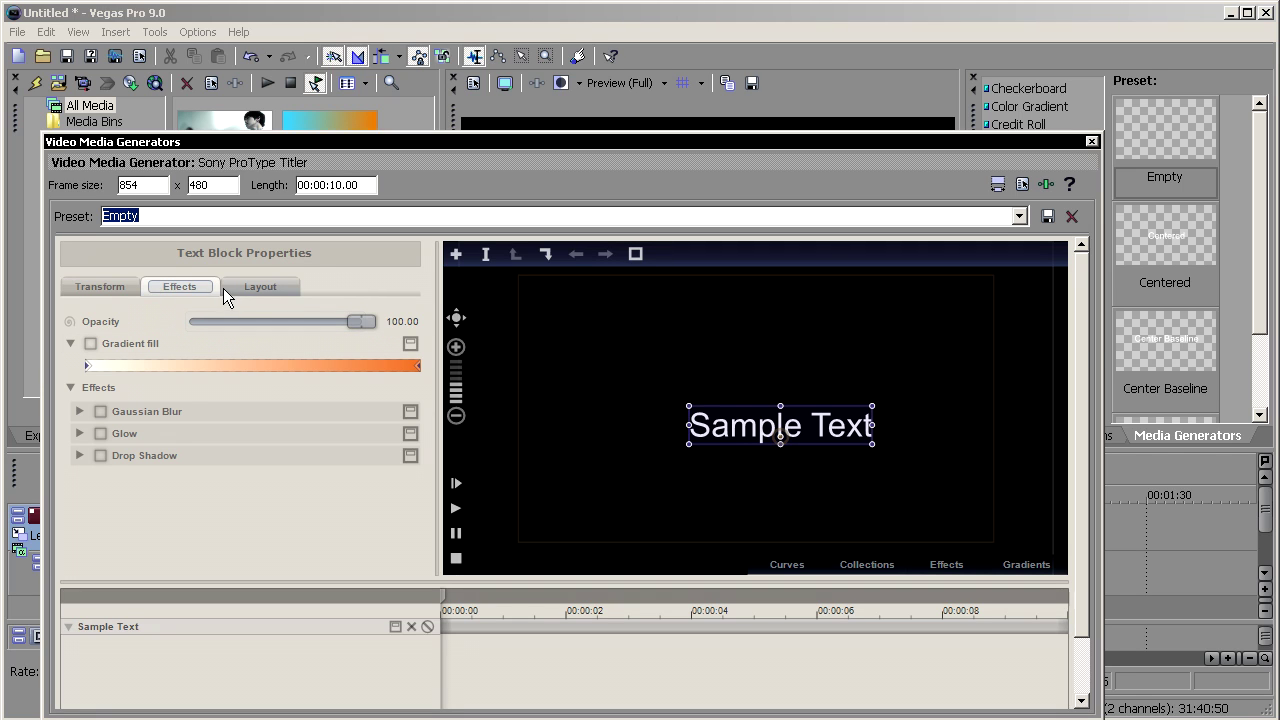
Enable gradient fill on Sample Text, turn its left stop yellow, and close the titler.
left_click(90, 343)
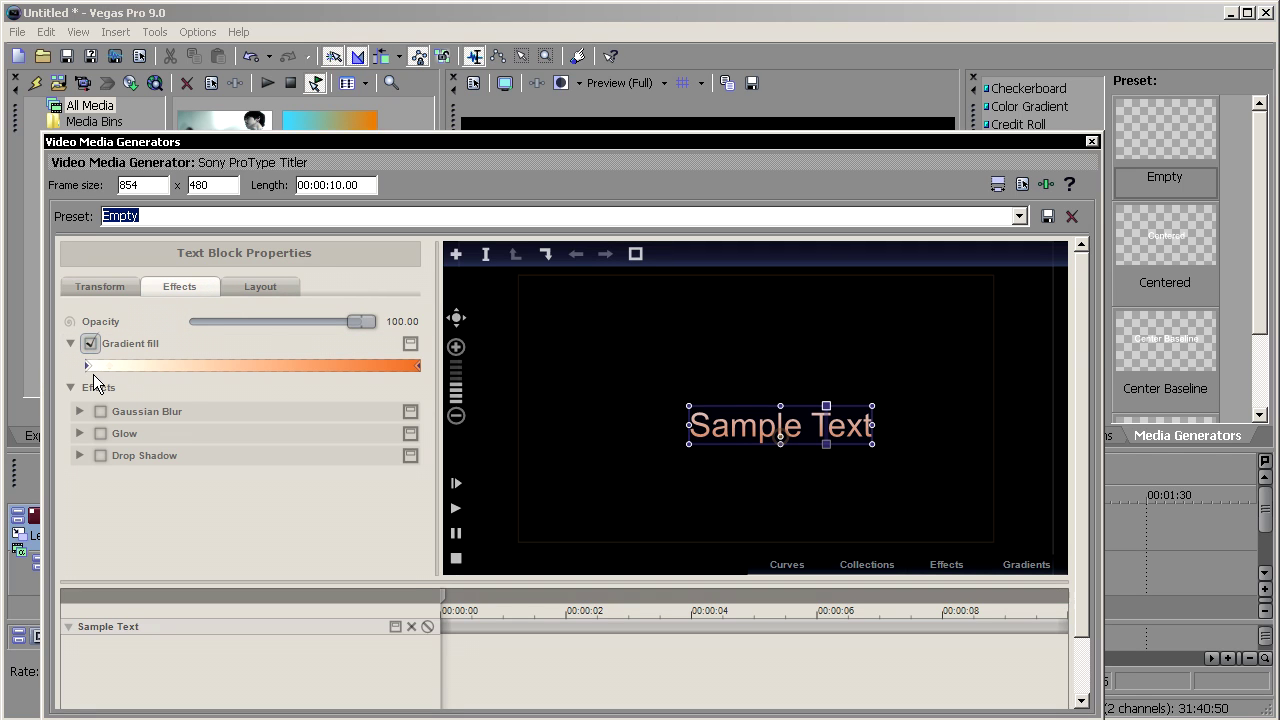
left_click(88, 366)
left_click(88, 366)
left_click(88, 366)
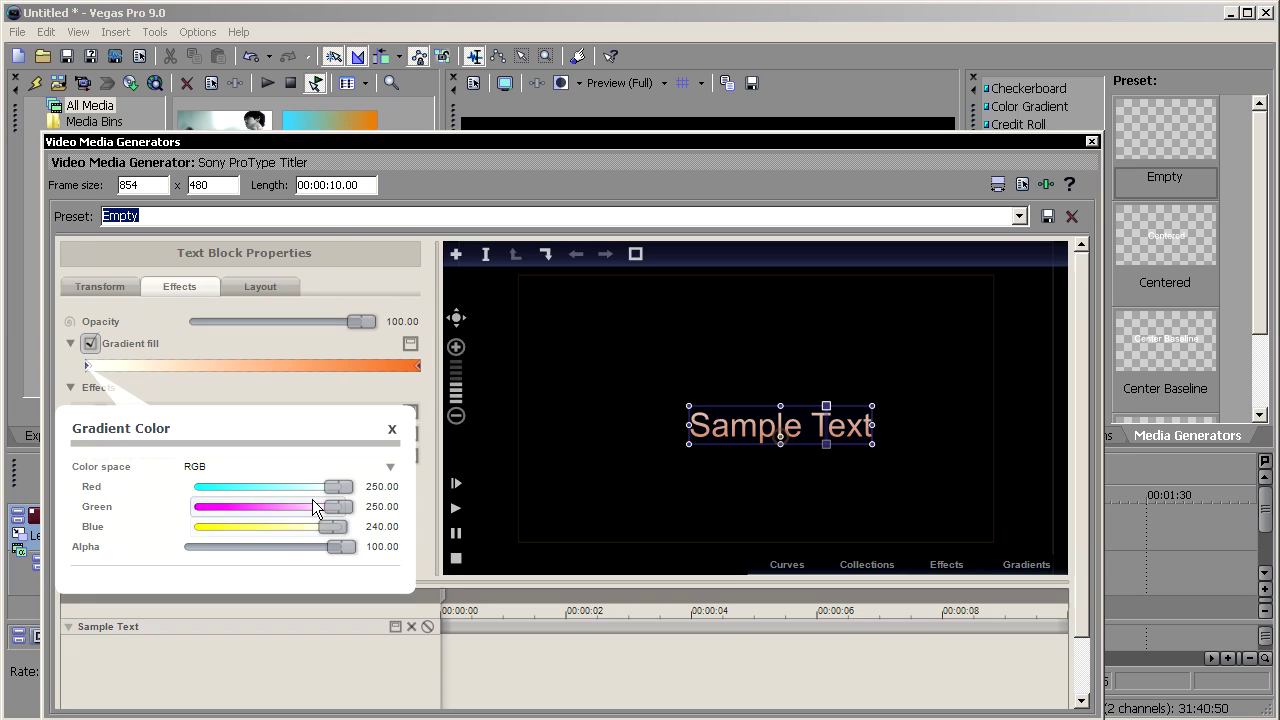
left_click_drag(333, 526, 168, 532)
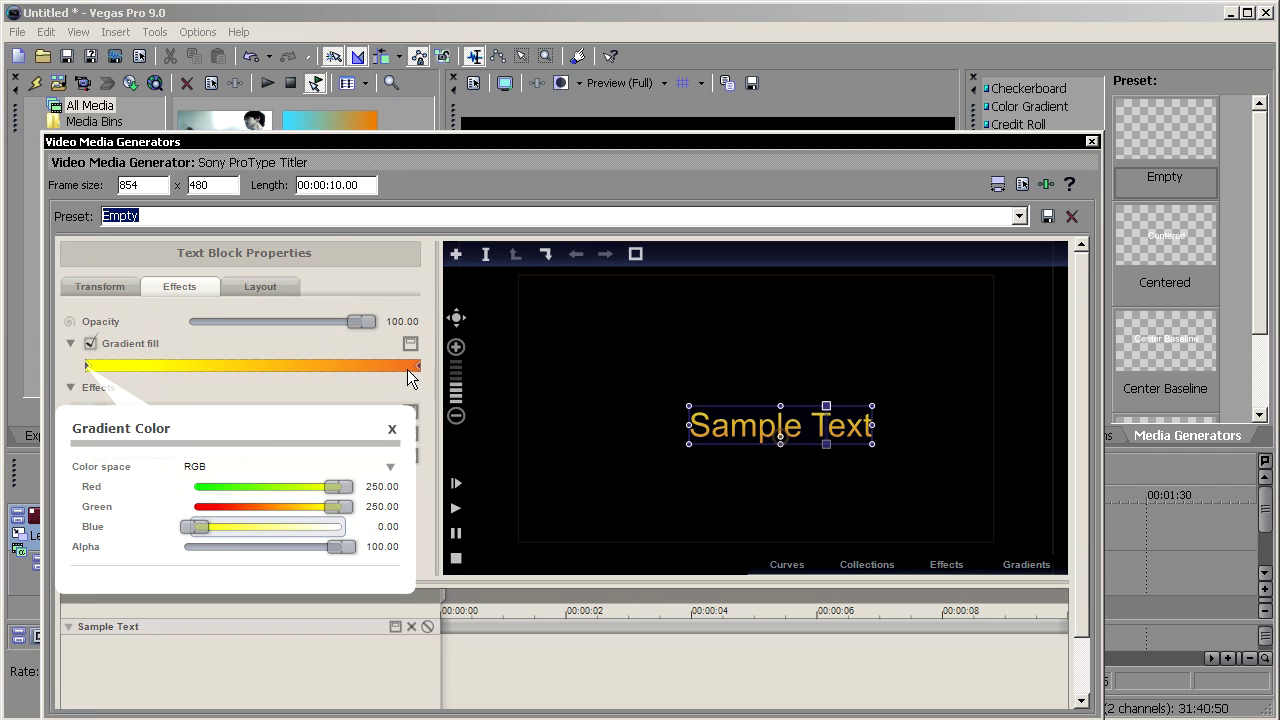
left_click(375, 380)
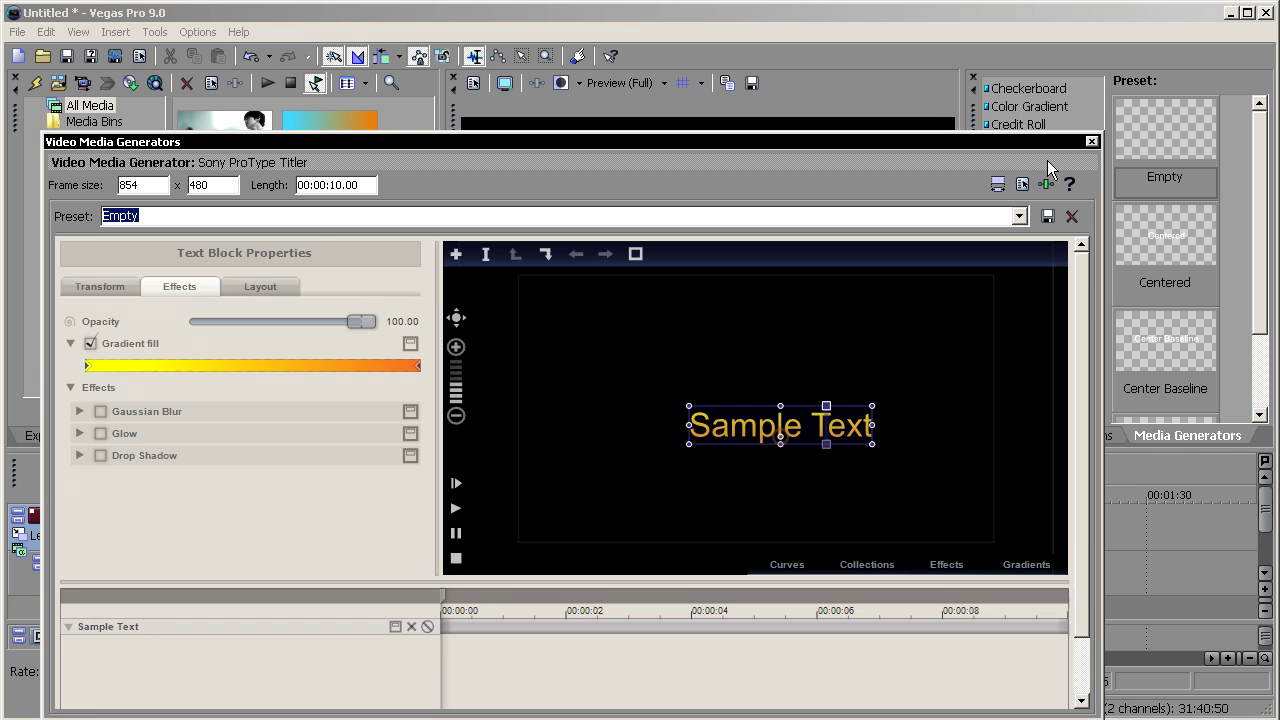
left_click(1091, 141)
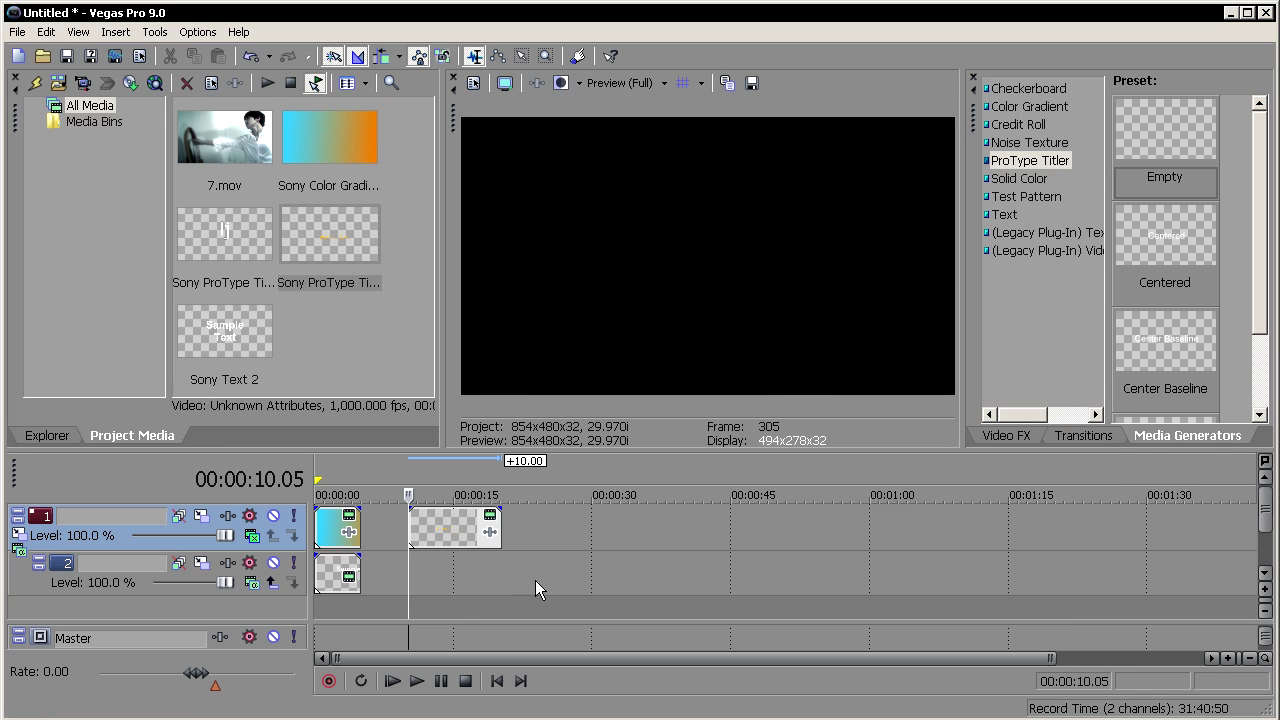
Add a new top video track and move the ProType Titler event onto it above the gradient.
left_click(449, 594)
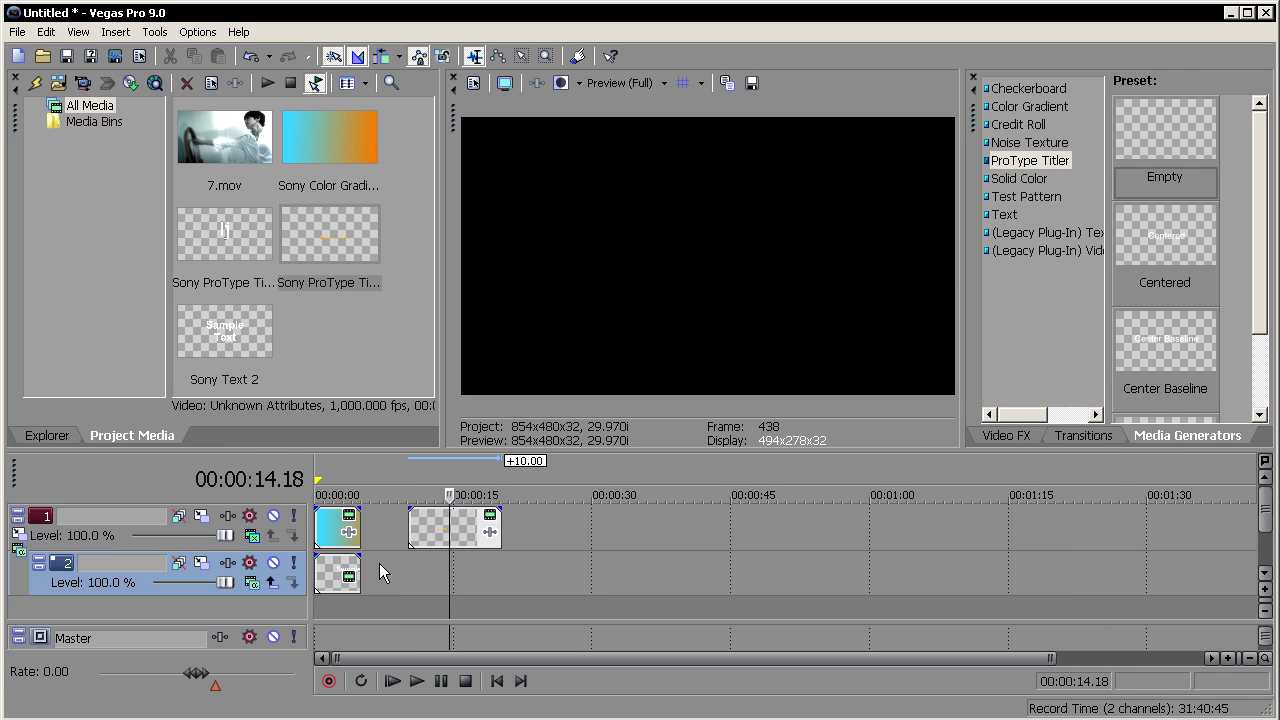
left_click_drag(432, 527, 433, 576)
key("ctrl+shift+q")
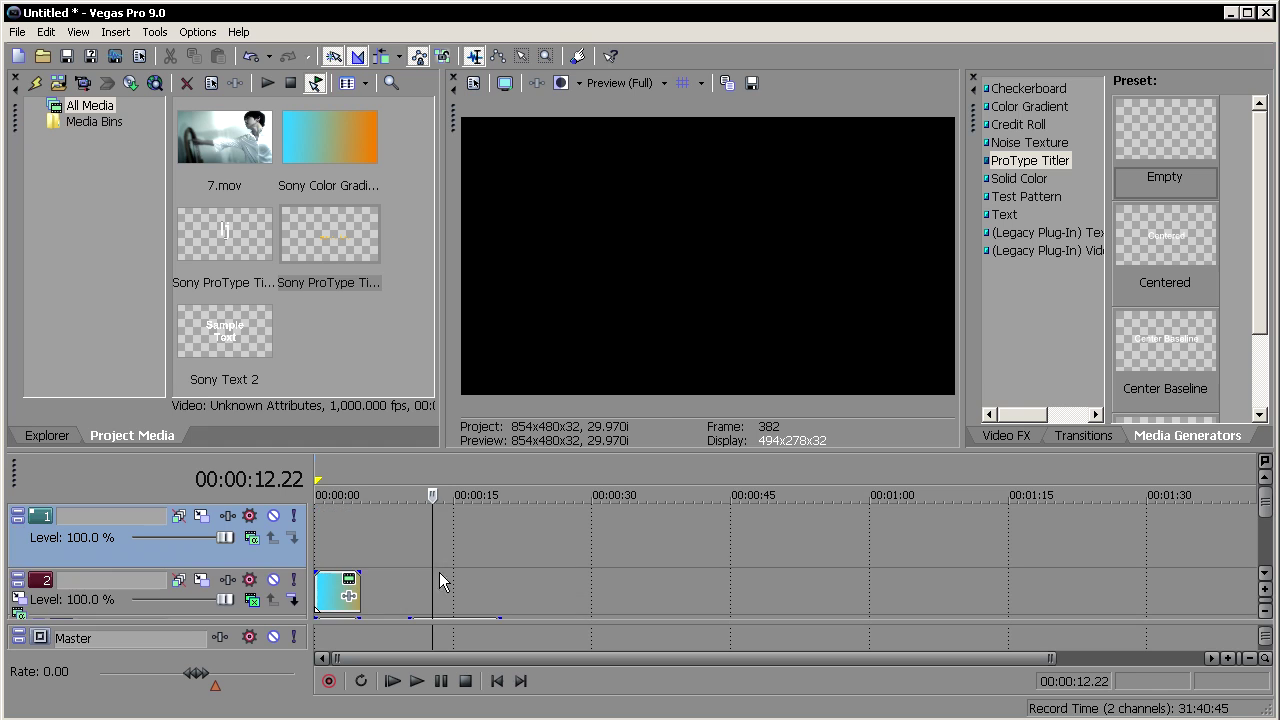
left_click(1266, 517)
left_click_drag(452, 579, 440, 542)
left_click(335, 525)
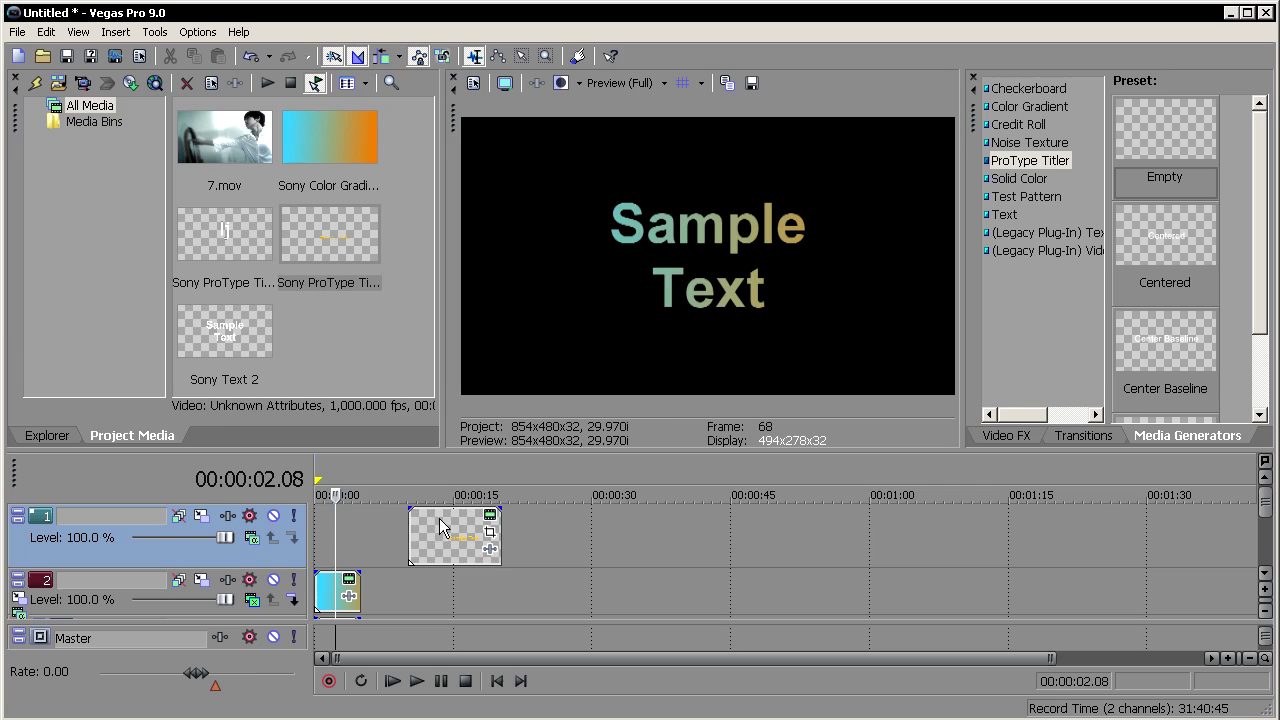